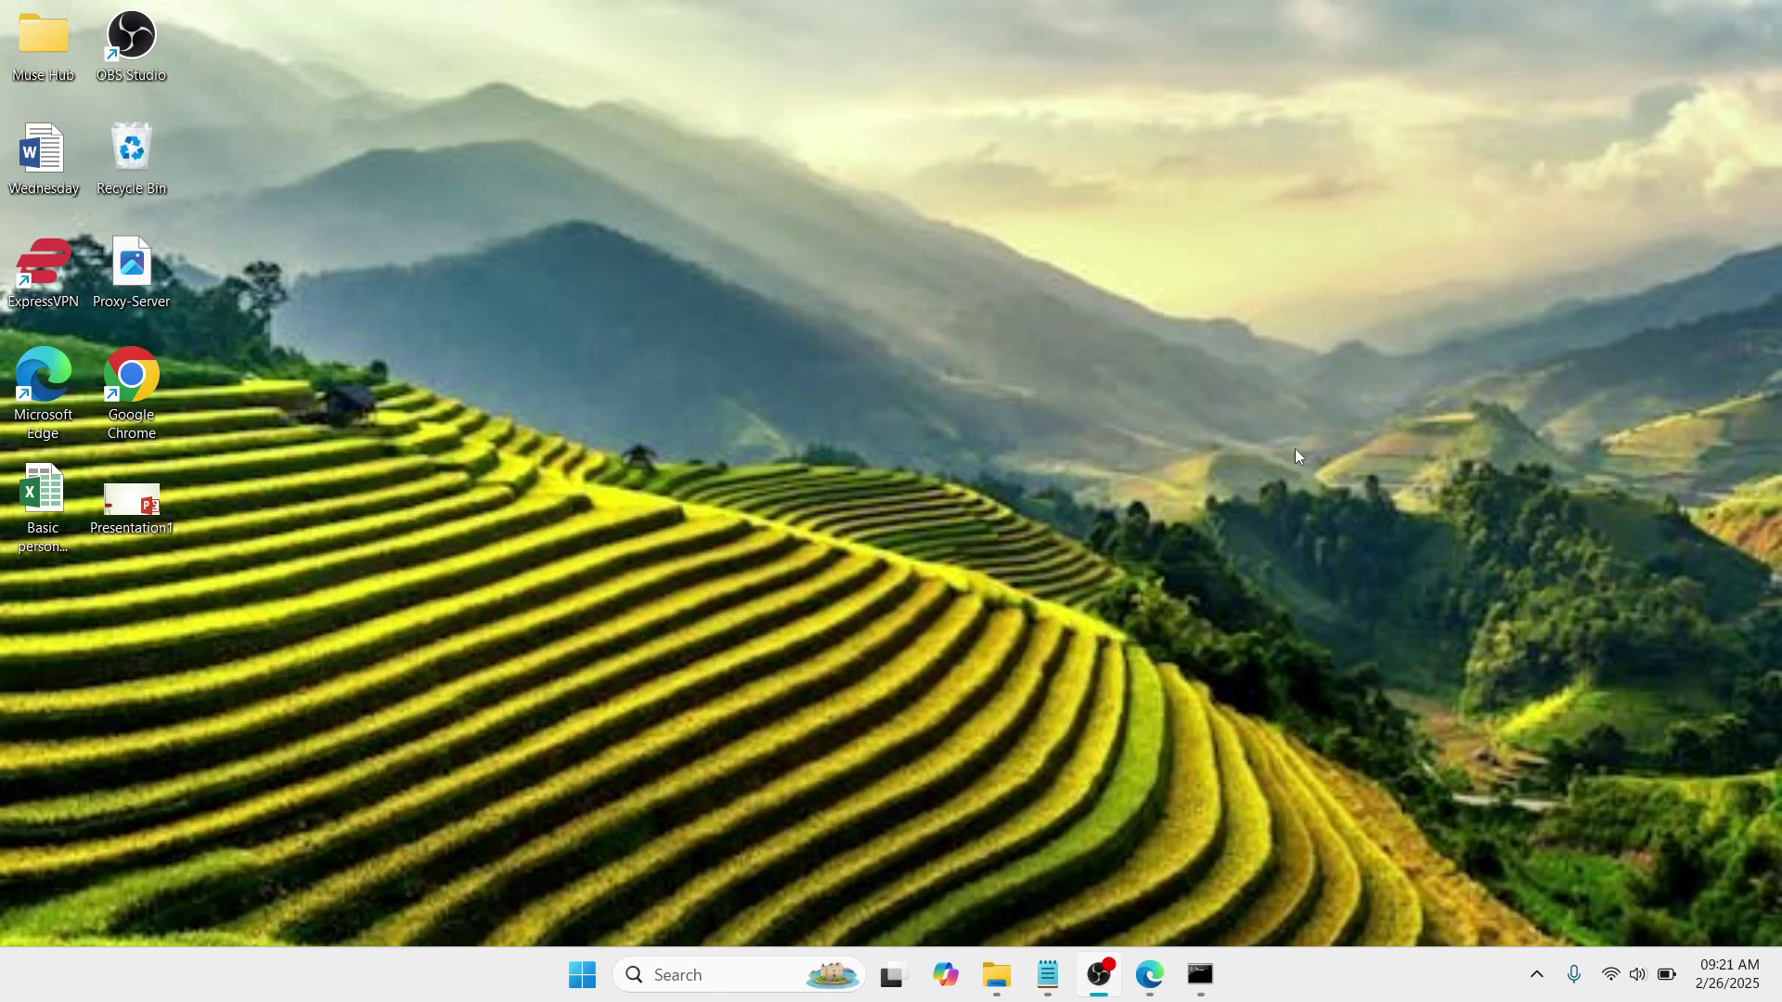
Step: Open the Camera app permissions page in the Windows privacy and security settings to review the camera access options
left_click(1280, 248)
right_click(584, 974)
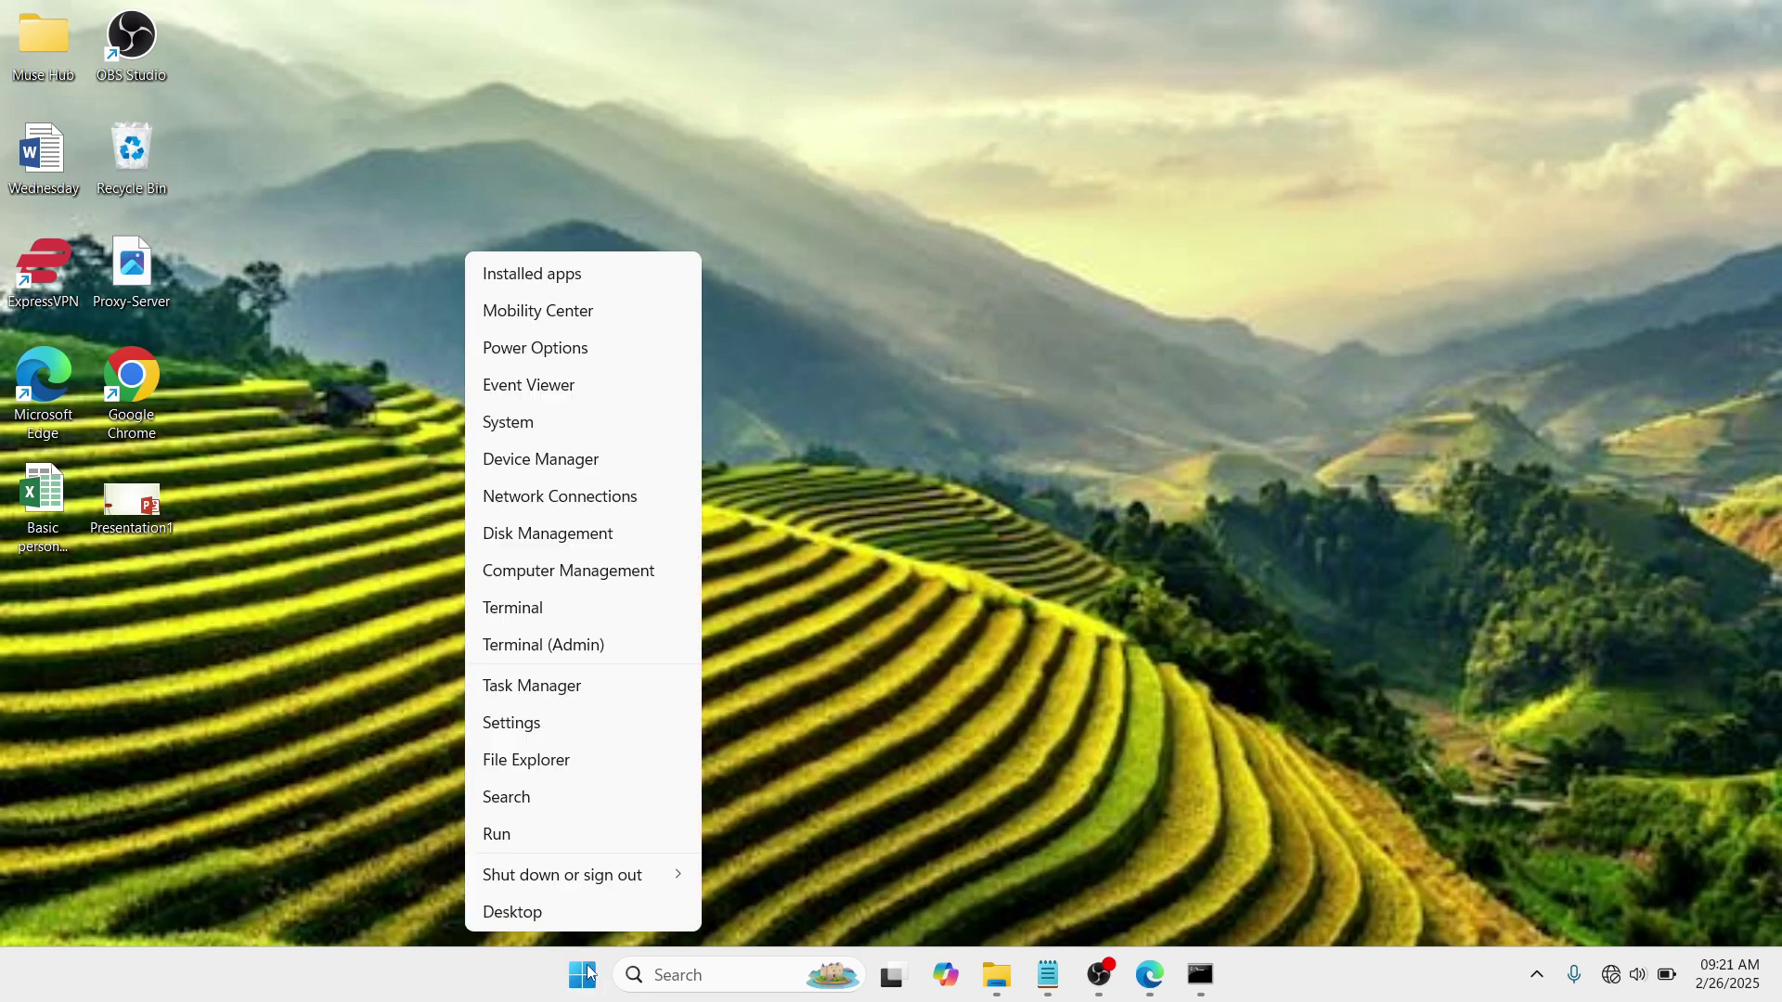
left_click(574, 736)
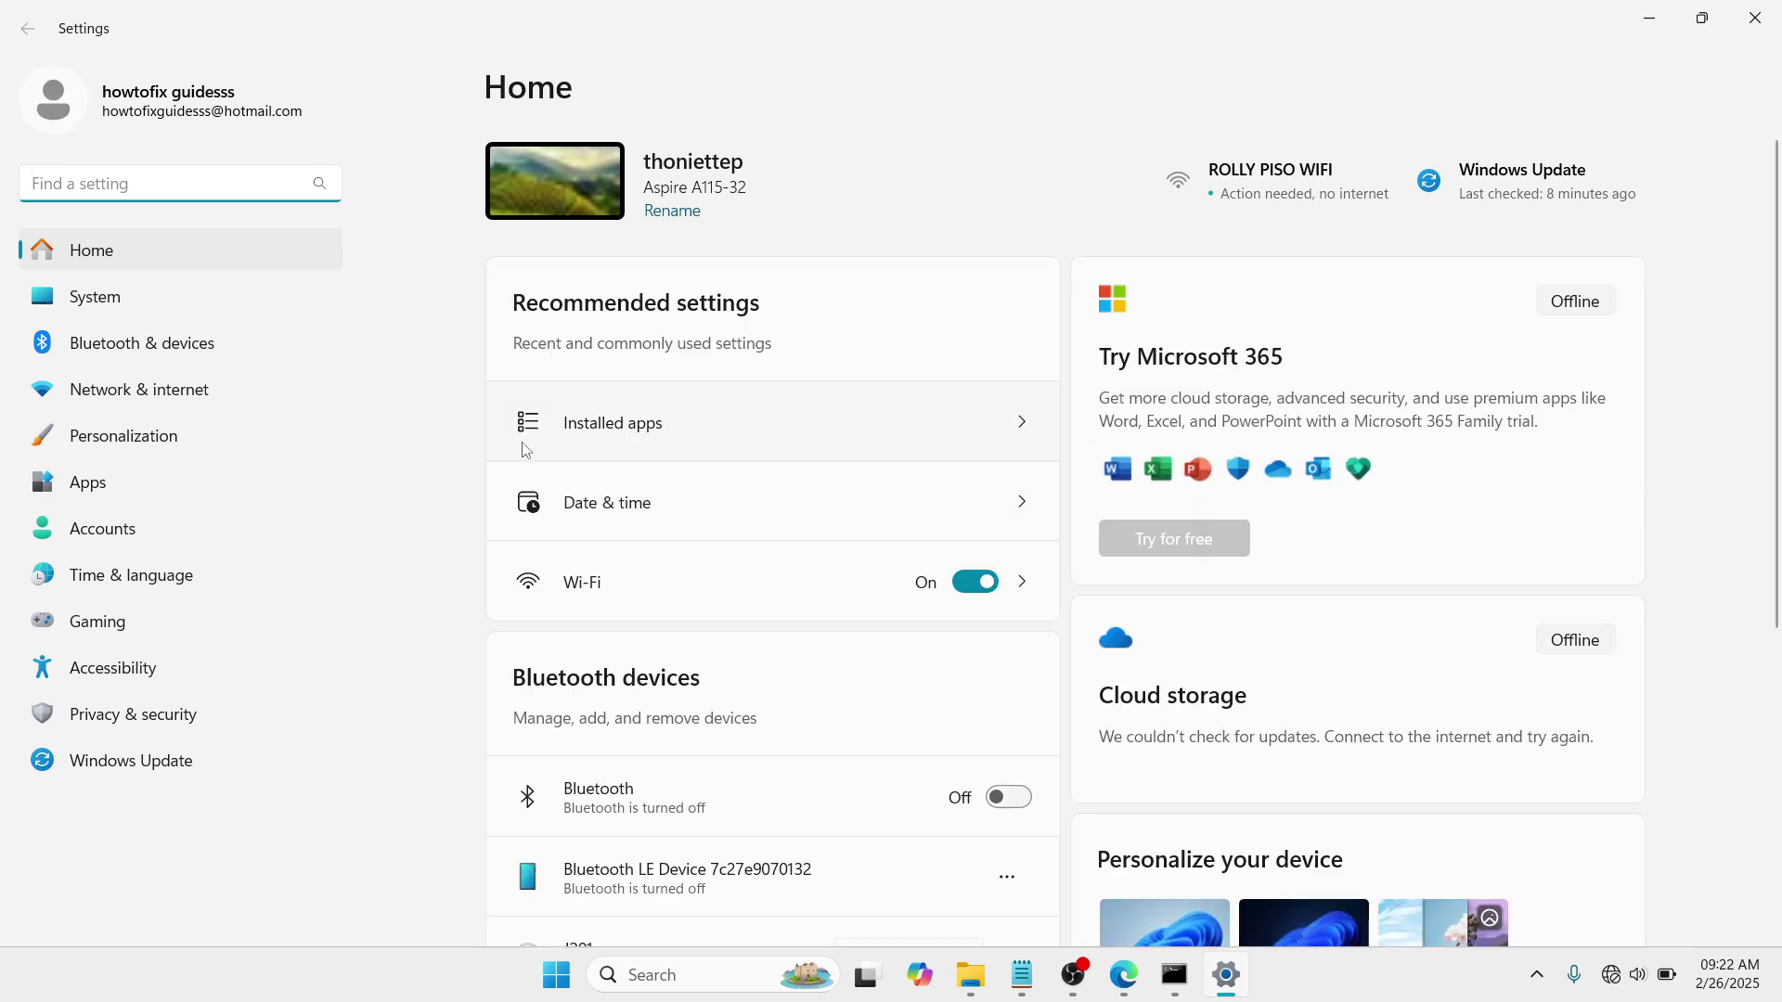
left_click(206, 715)
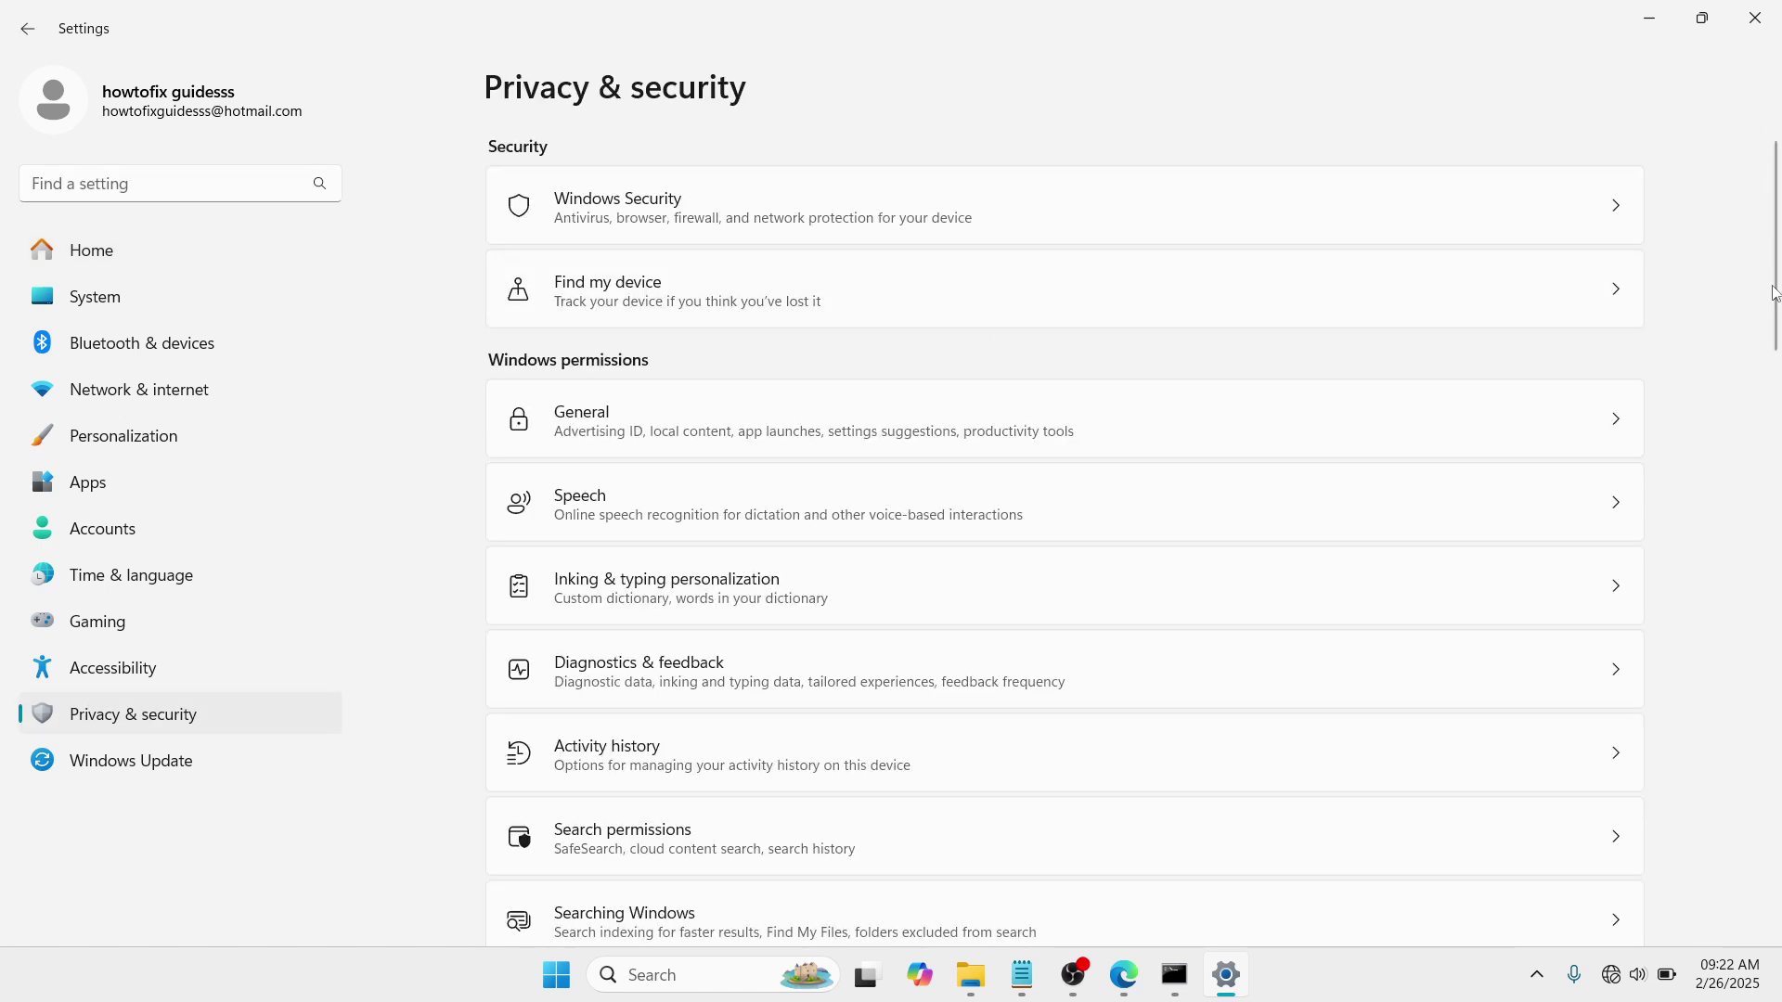
left_click_drag(1775, 292, 1775, 457)
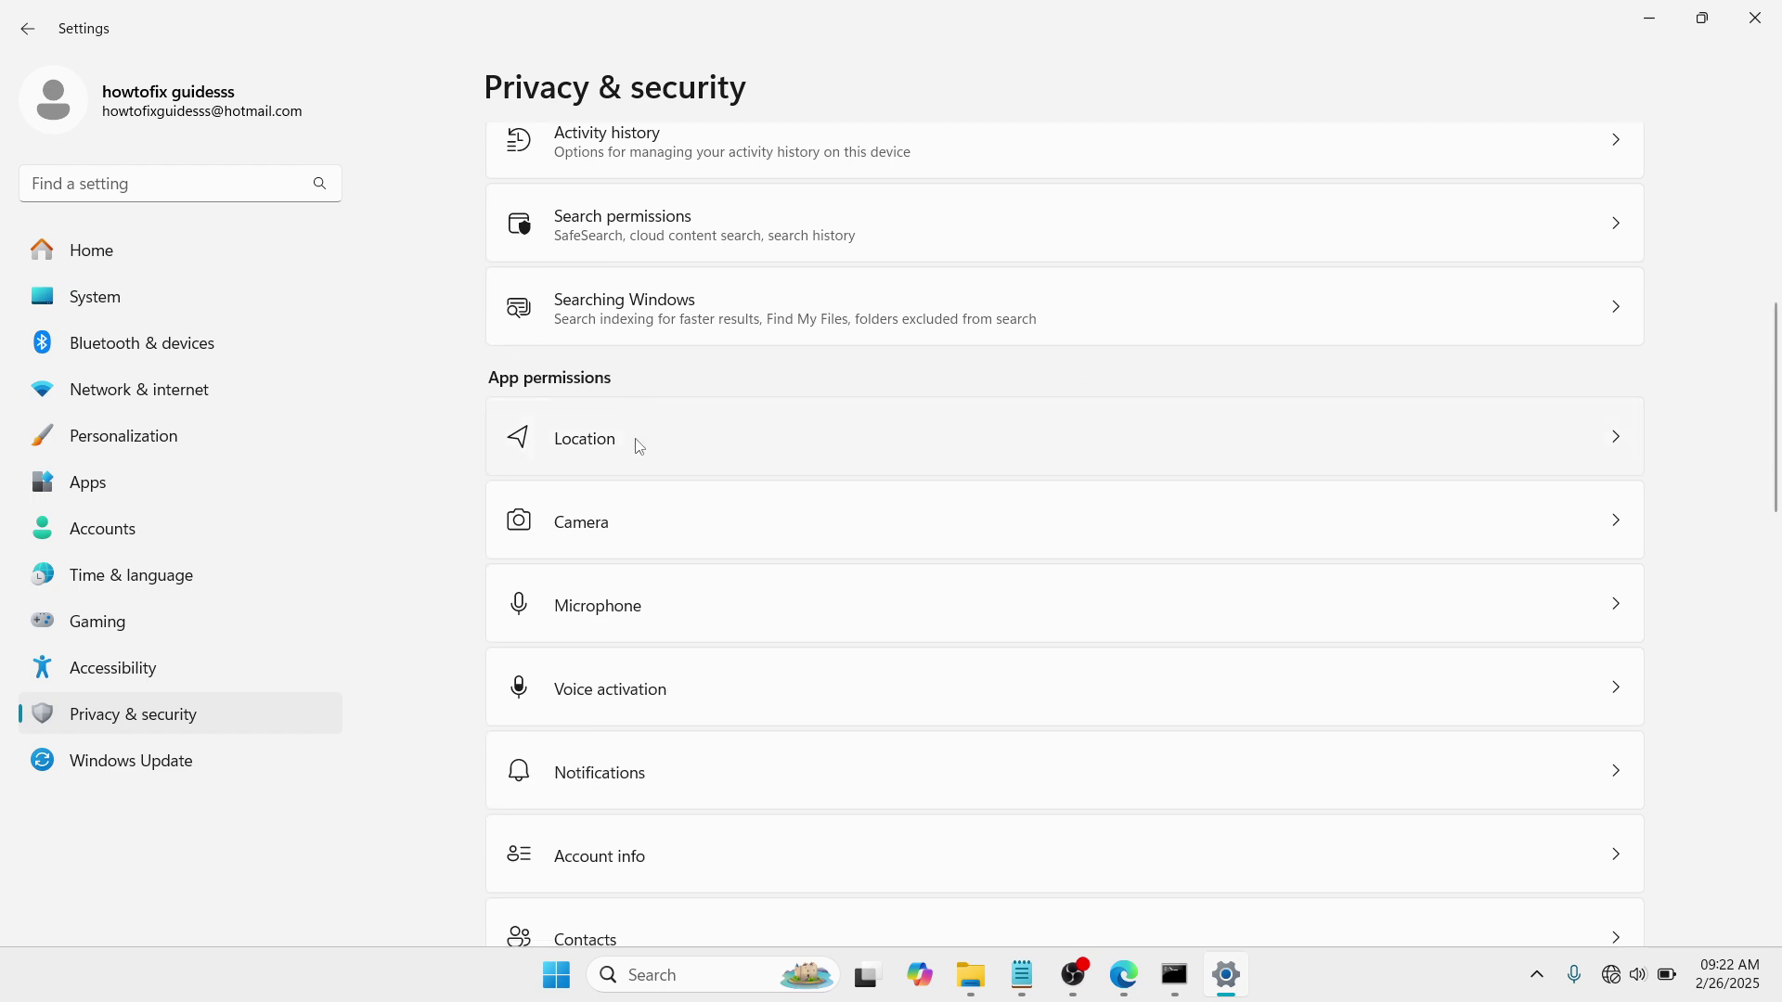
left_click(1061, 538)
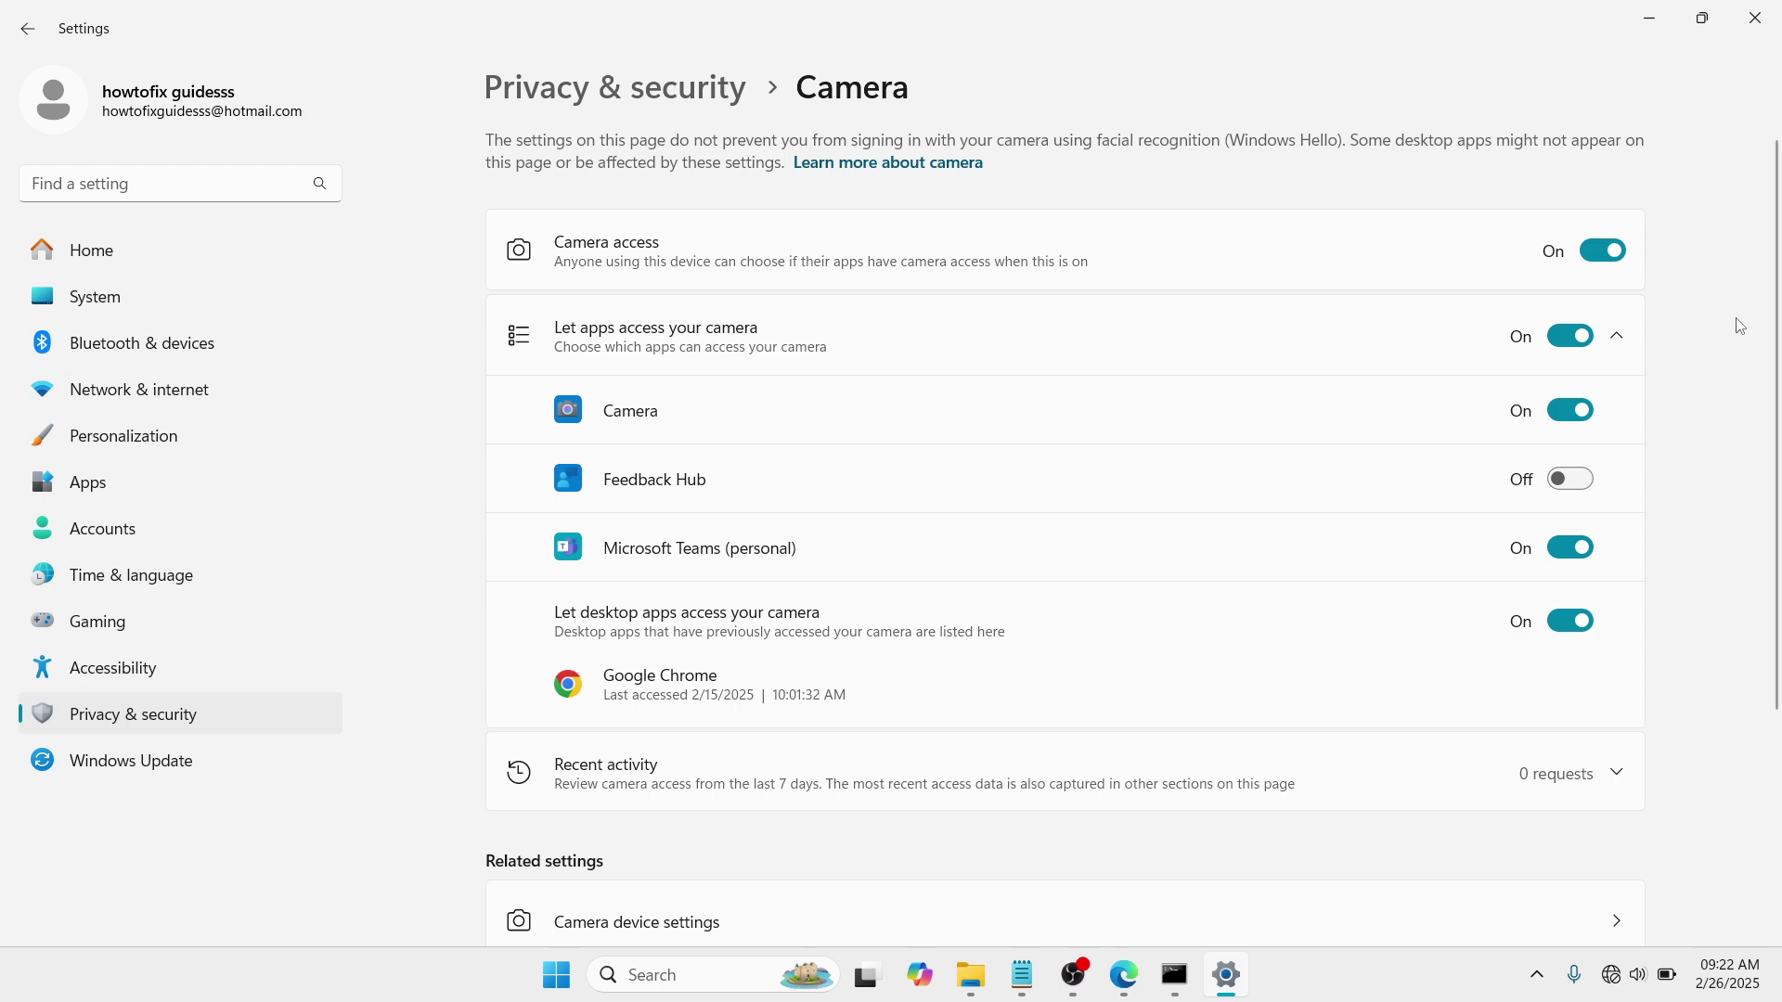
Step: Look through the system's list of other troubleshooters, including the Camera one, and close Settings
left_click(194, 302)
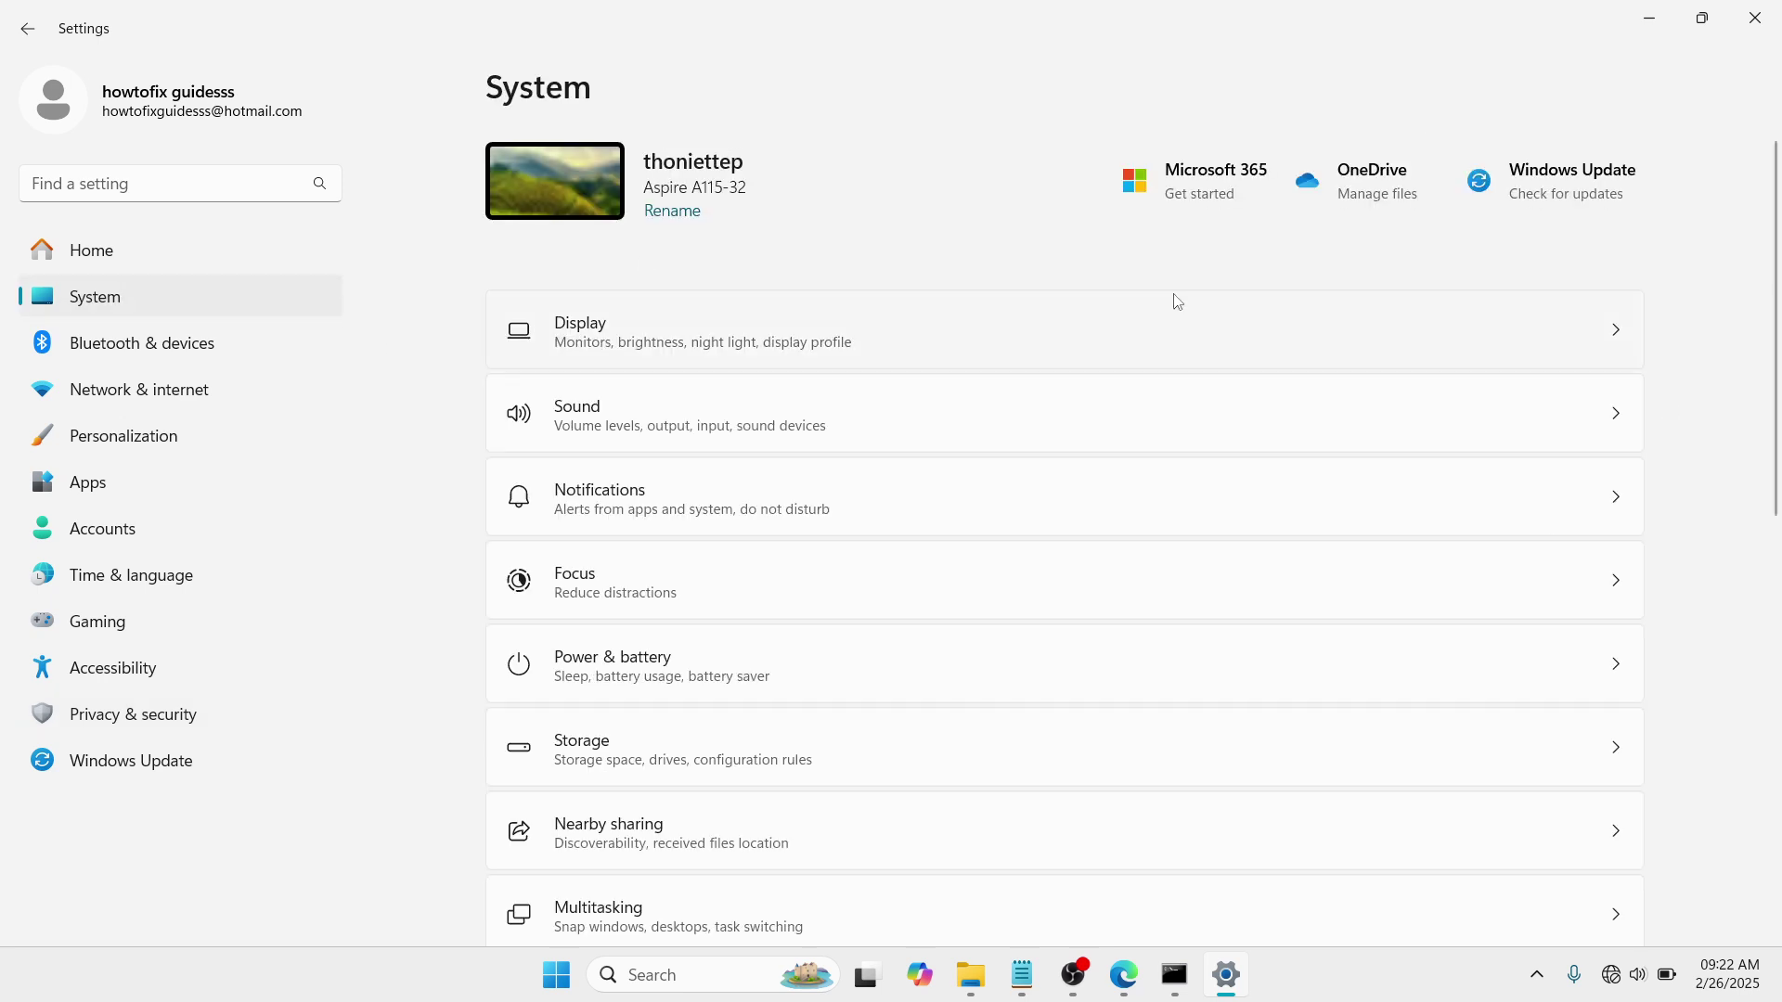
left_click_drag(1777, 276, 1778, 513)
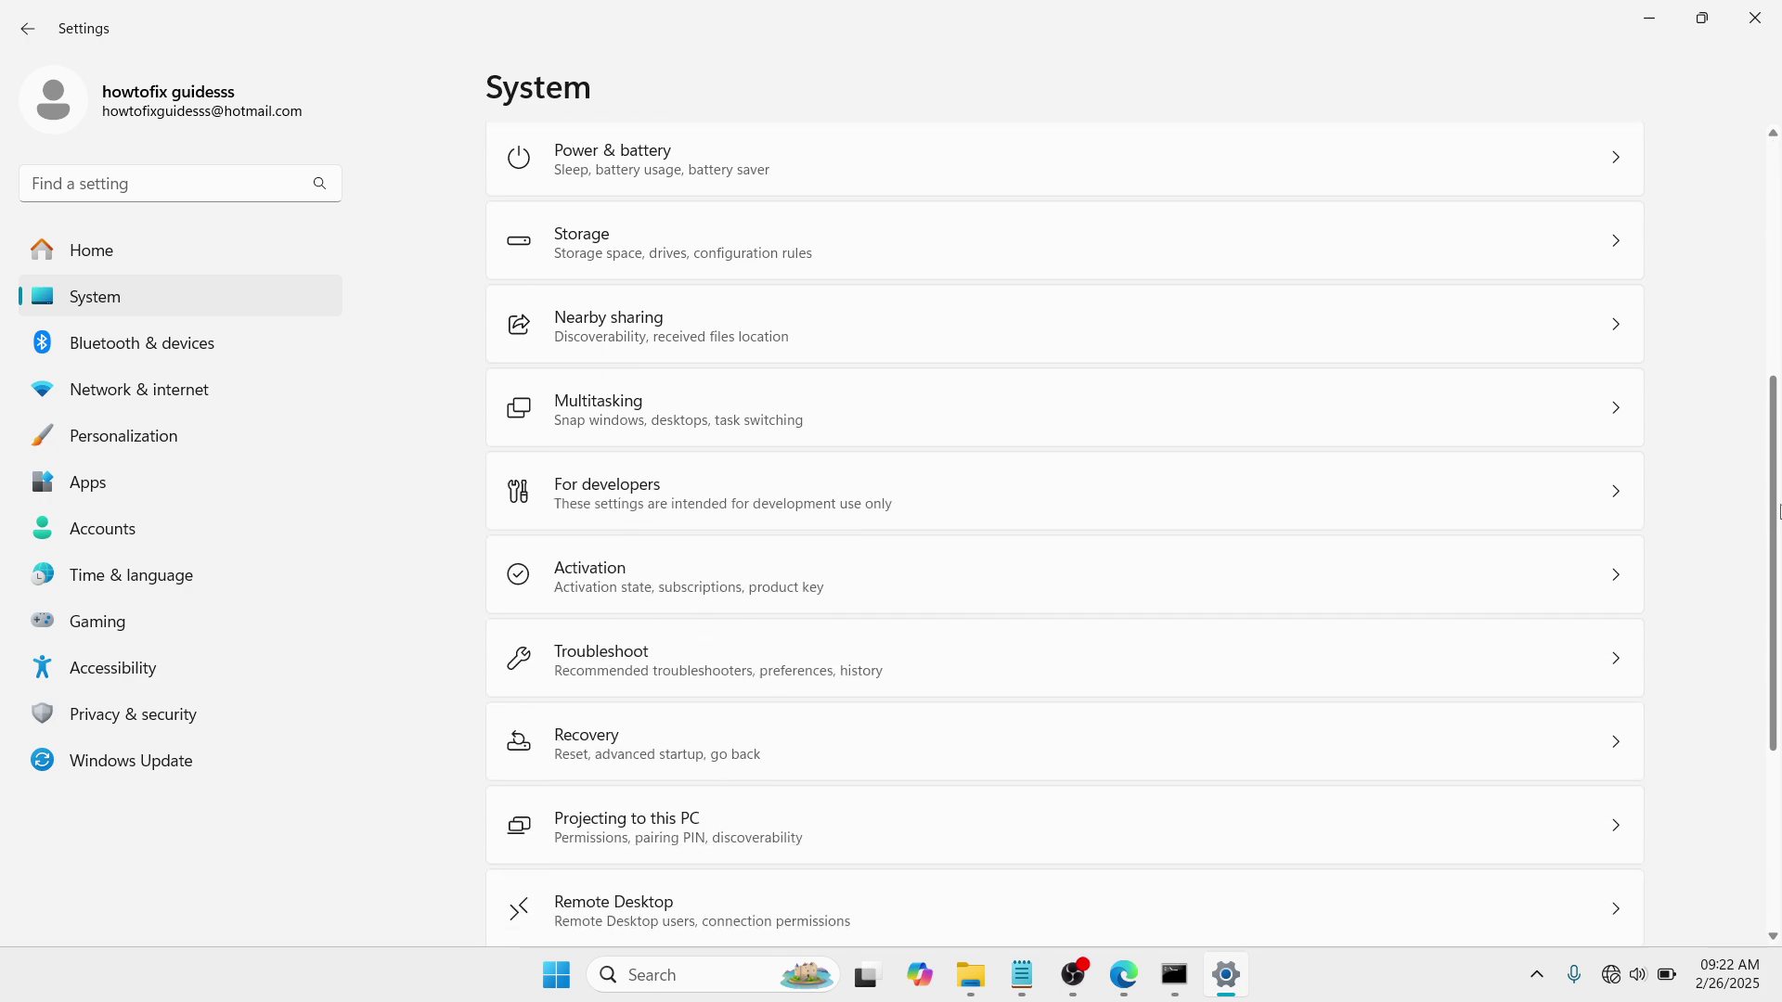
left_click(1036, 683)
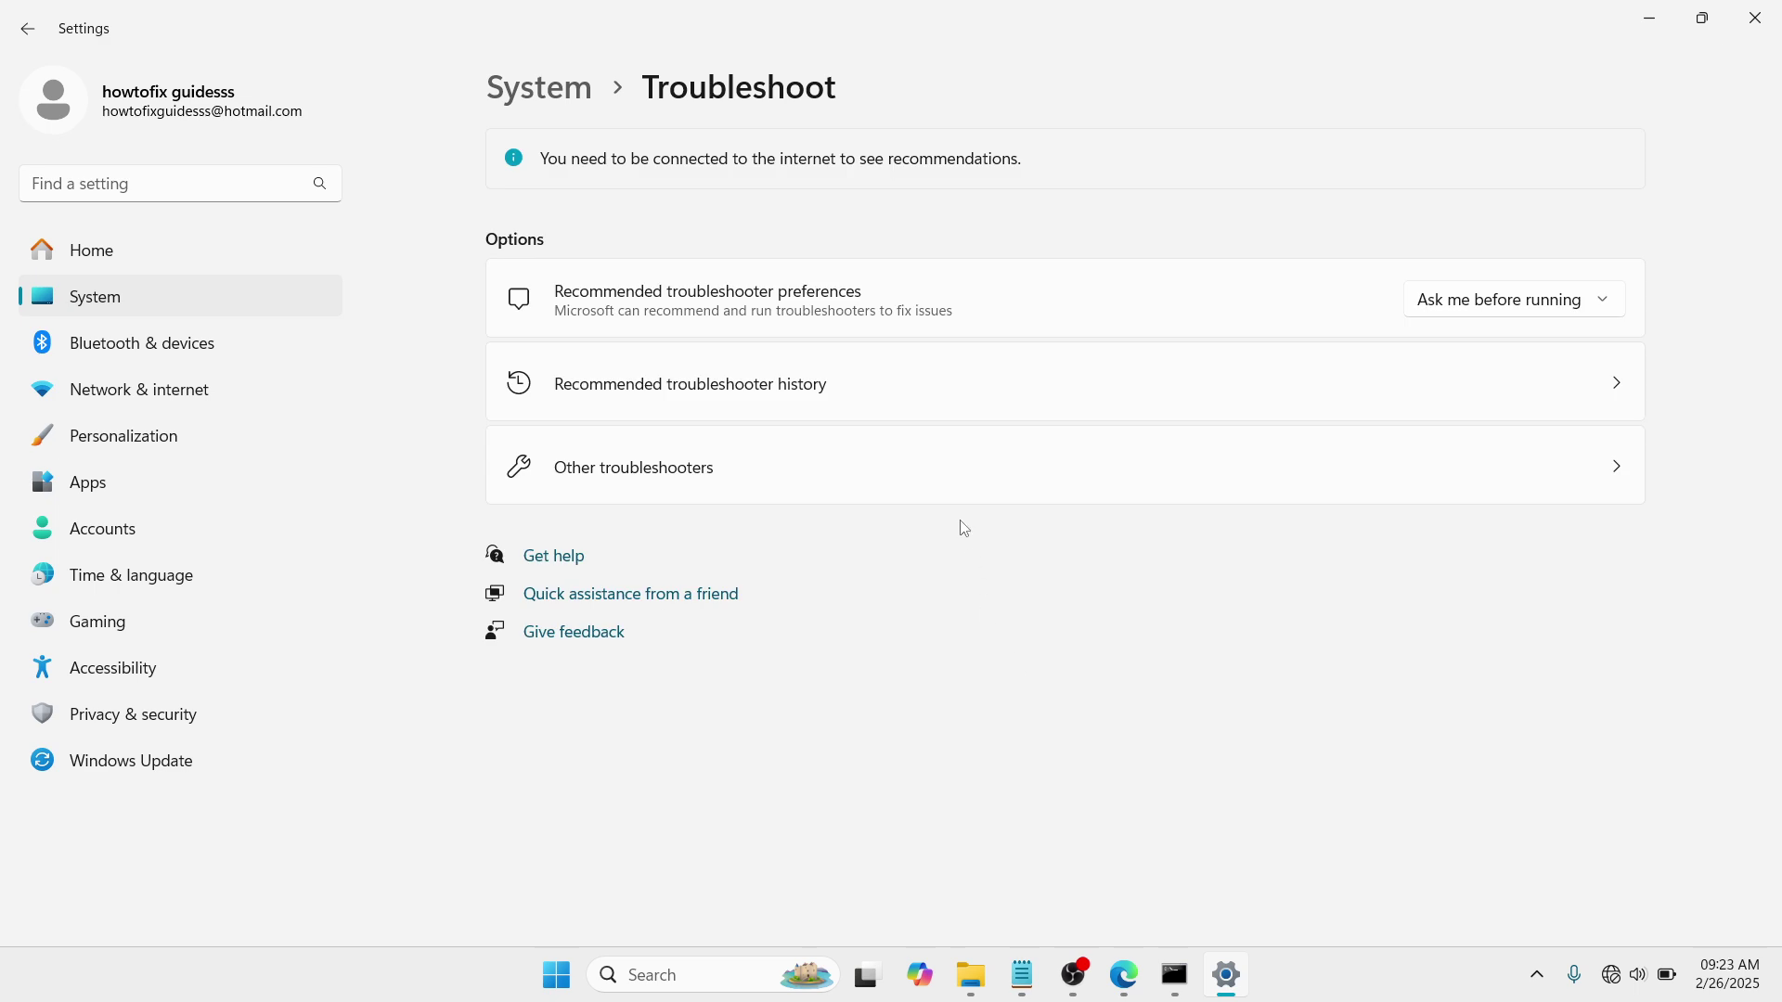
left_click(1112, 475)
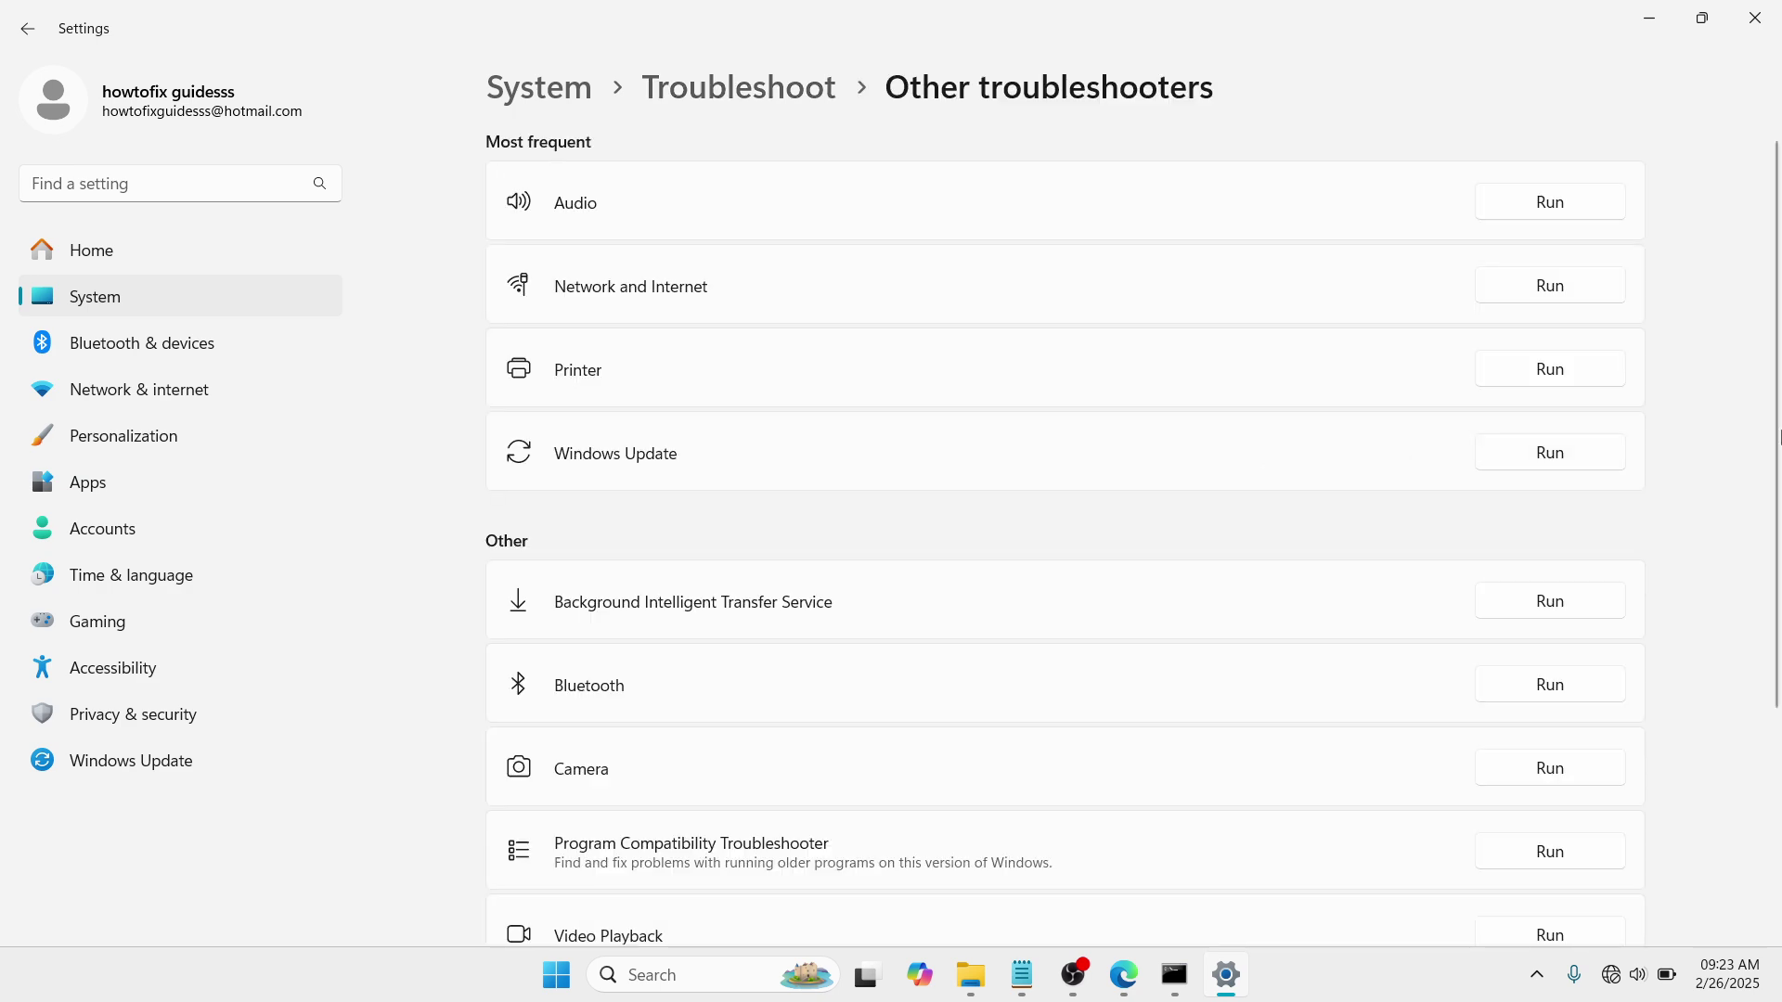
left_click_drag(1772, 568, 1770, 729)
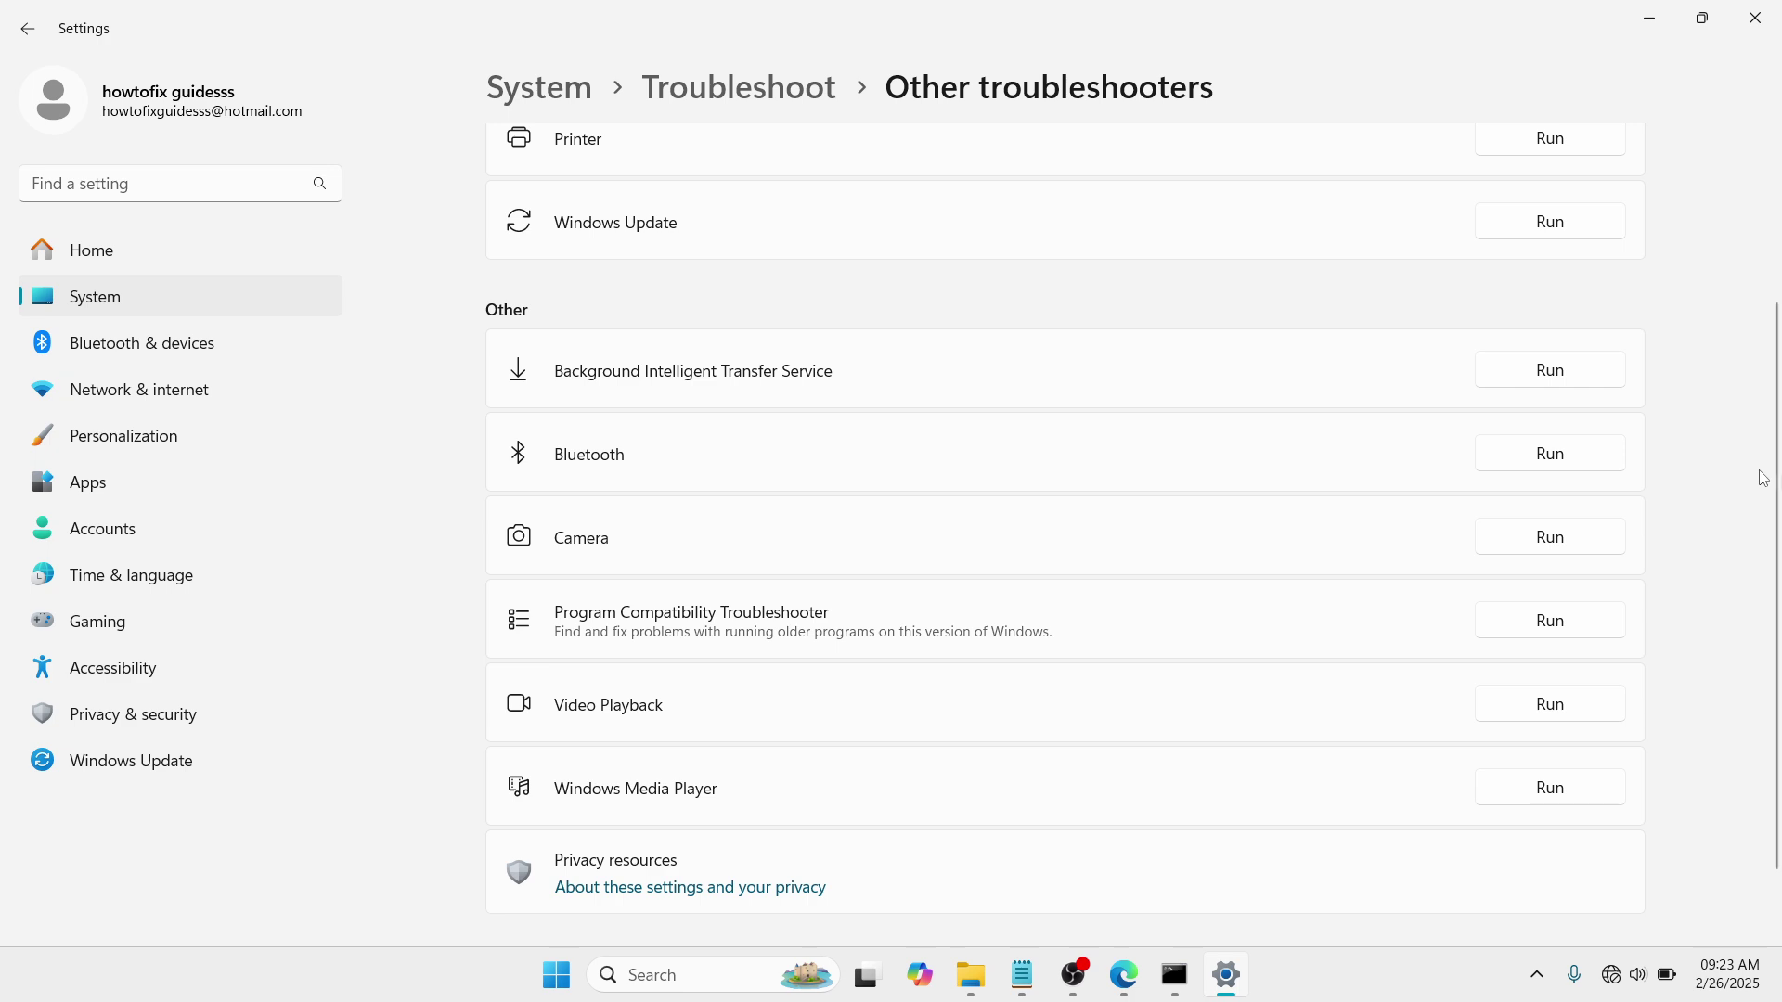
left_click_drag(1776, 493, 1779, 563)
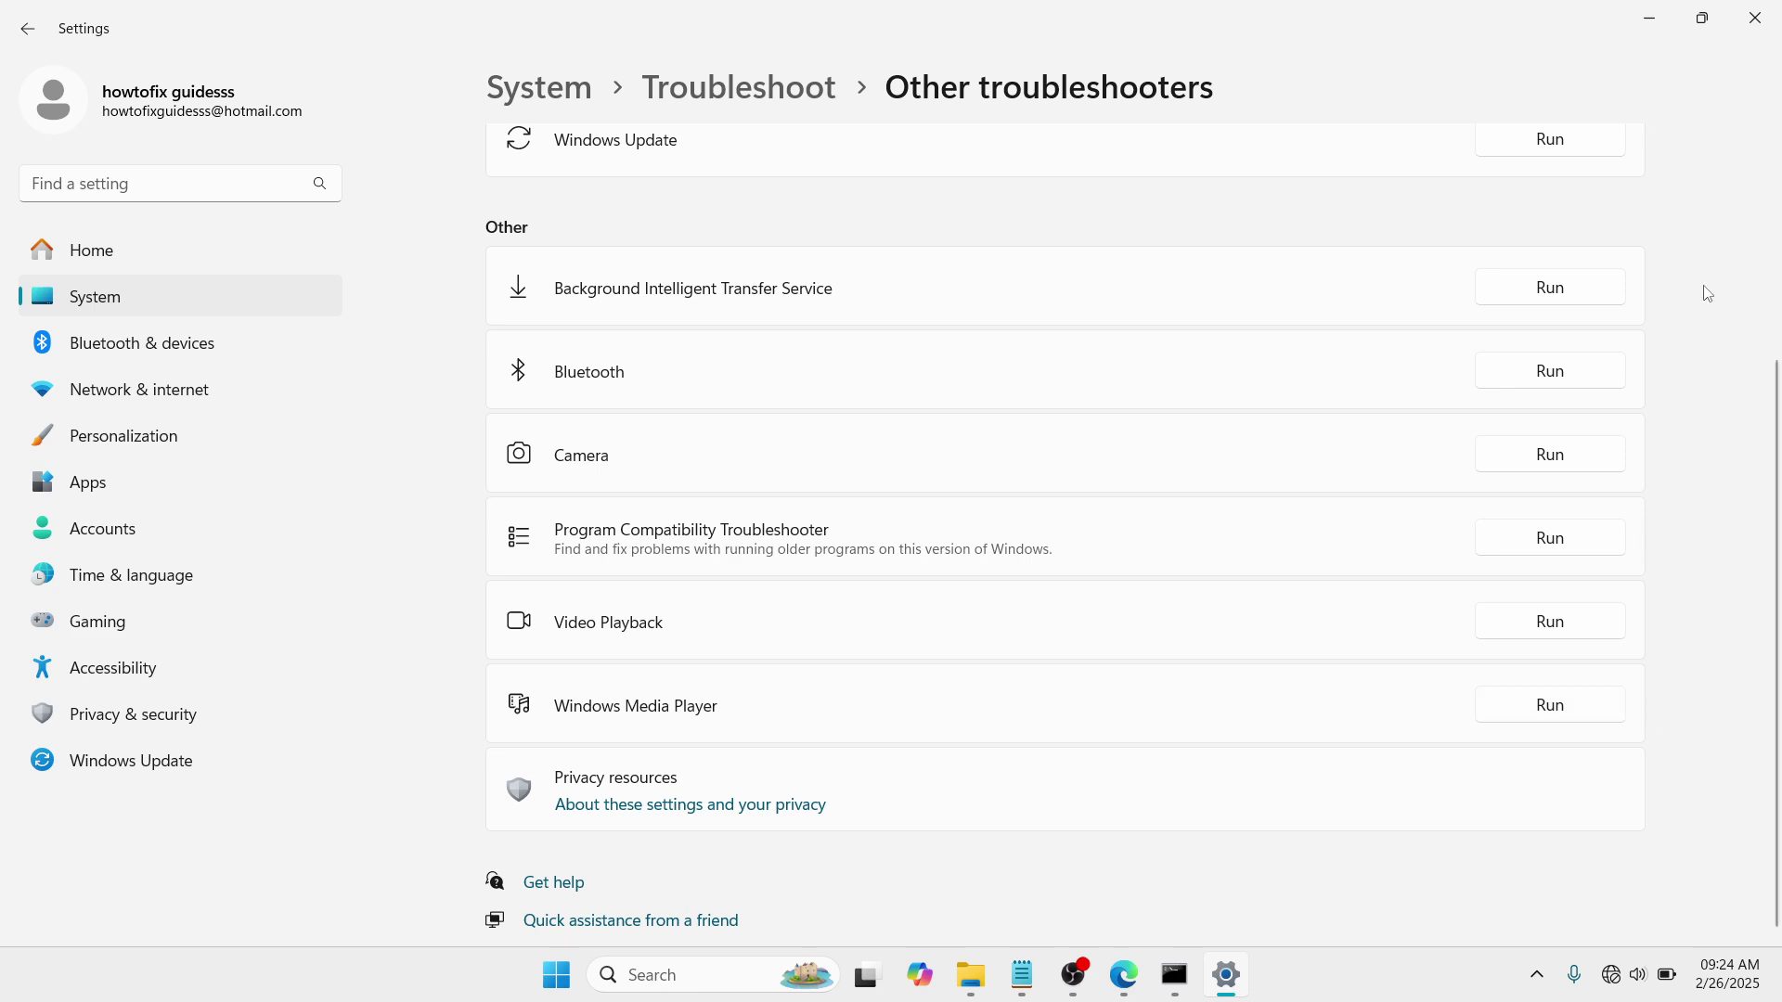
left_click(1759, 21)
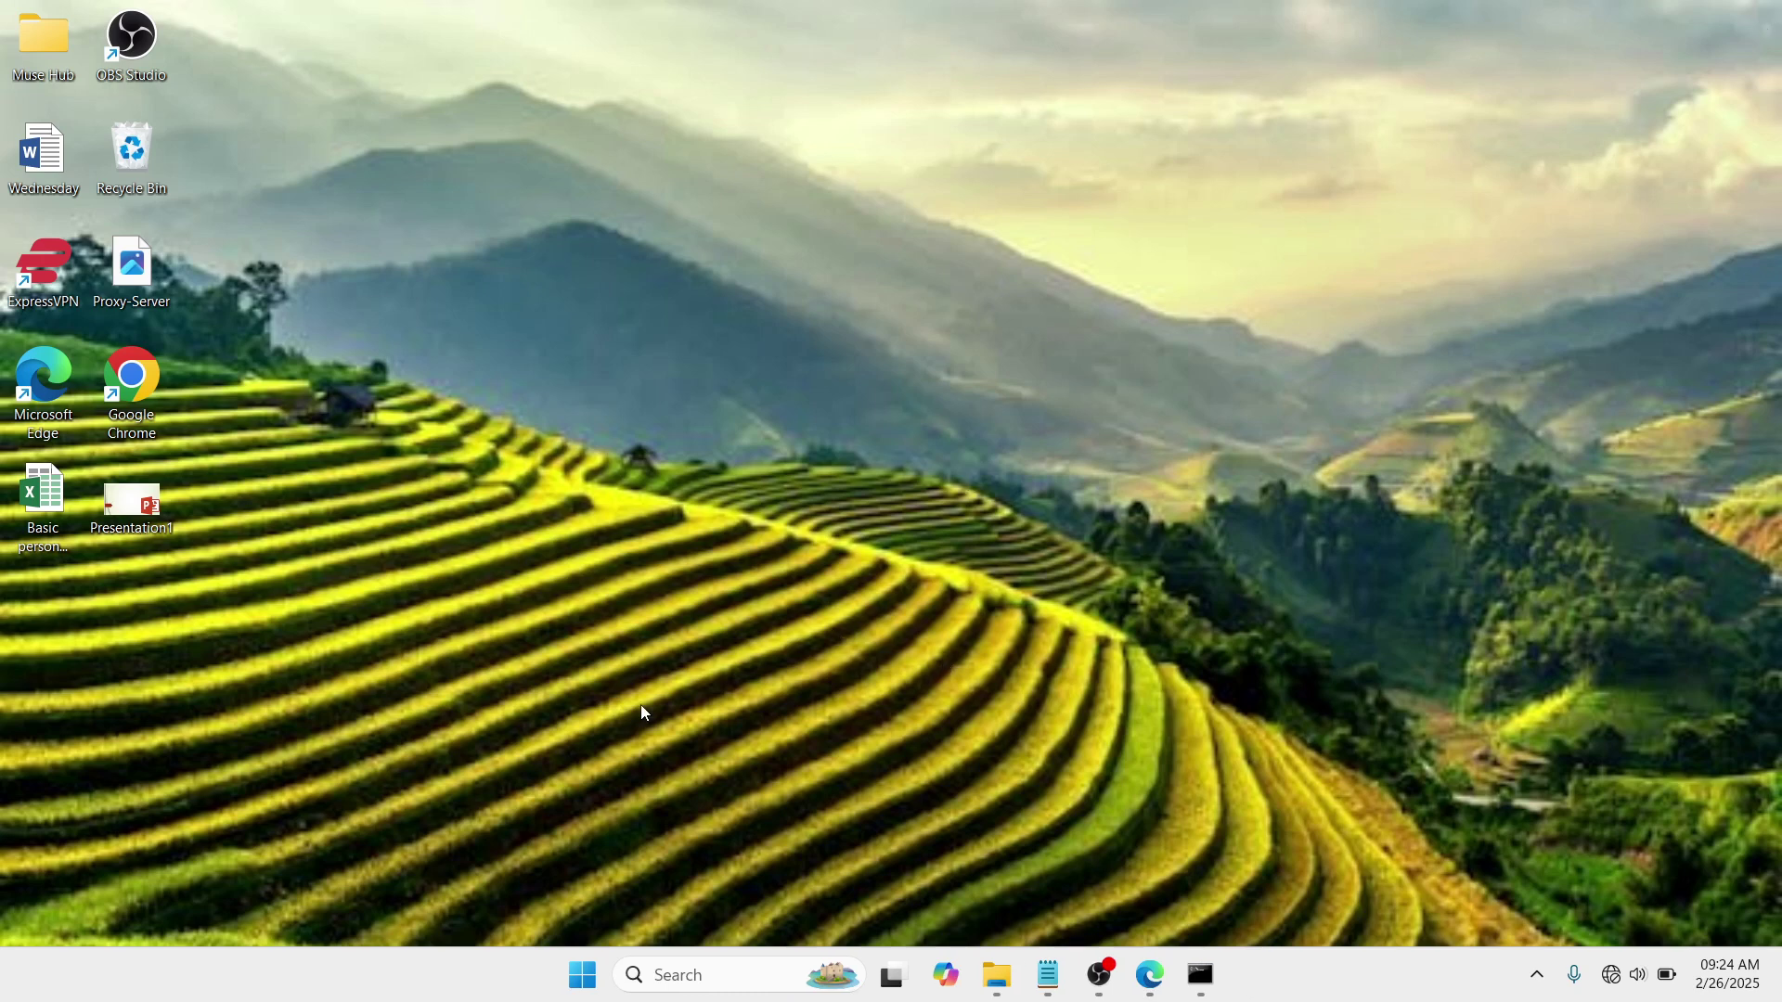
Step: Open Device Manager full-screen, expand the Cameras category and select the HD User Facing device
right_click(591, 975)
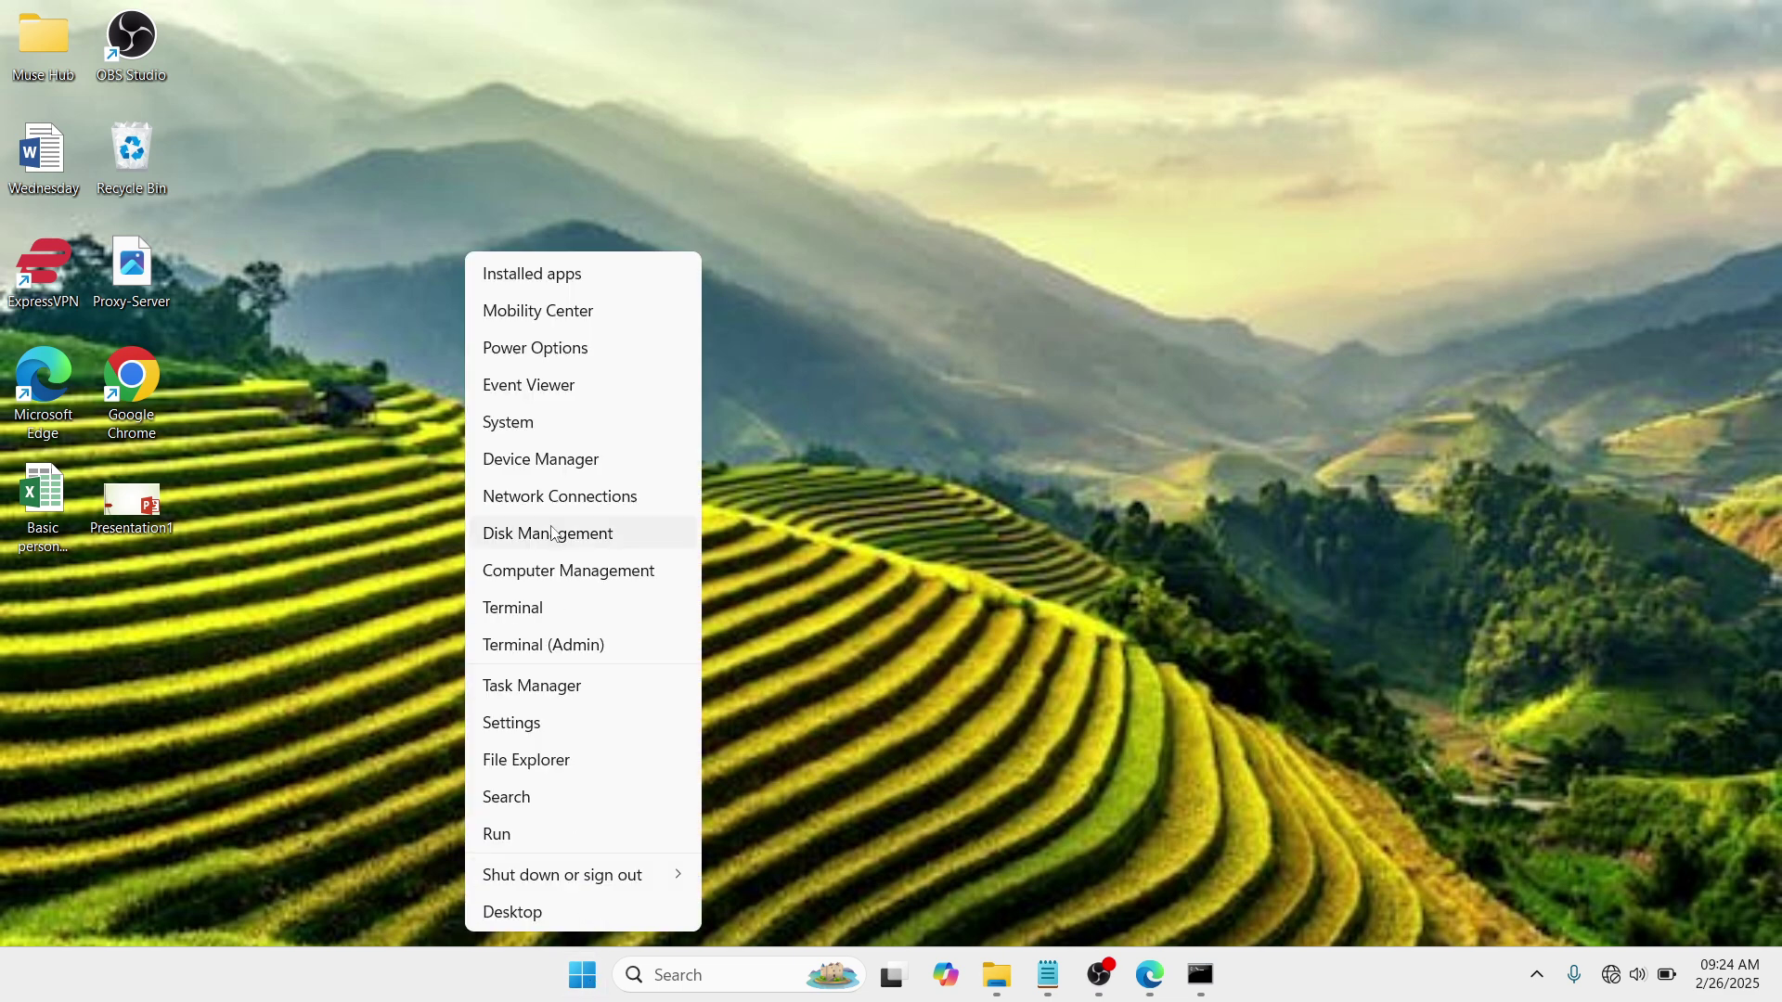
left_click(635, 462)
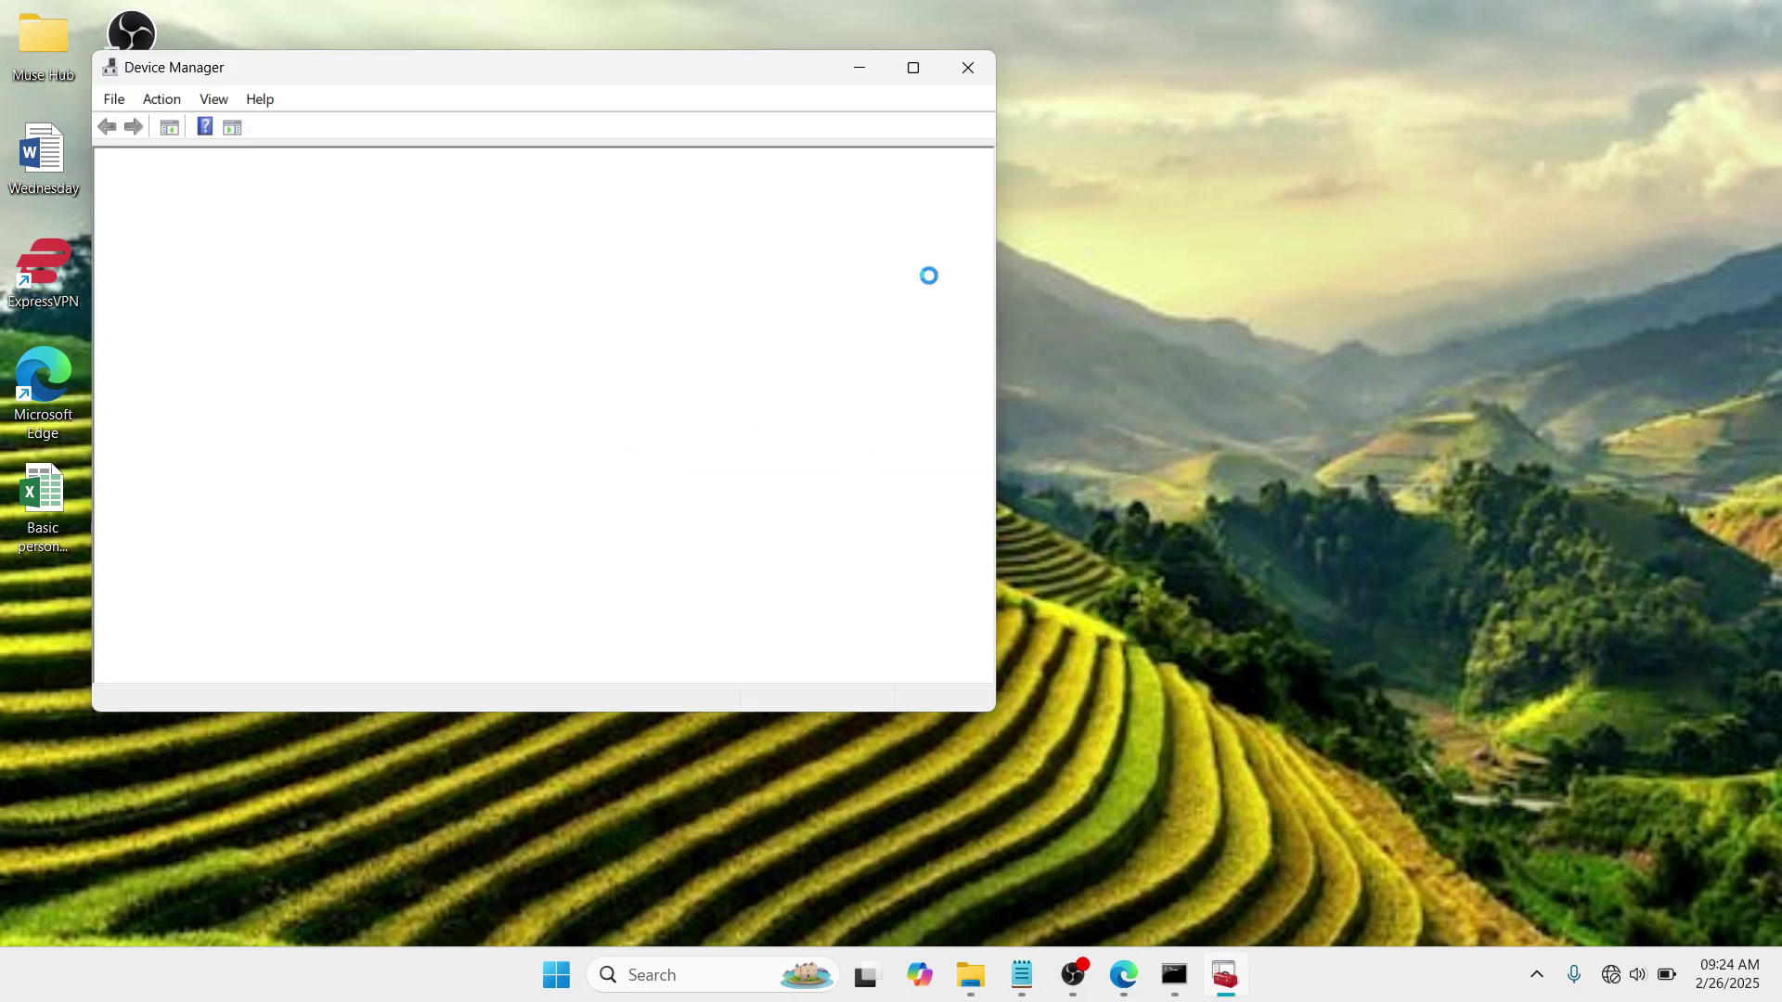
left_click(913, 68)
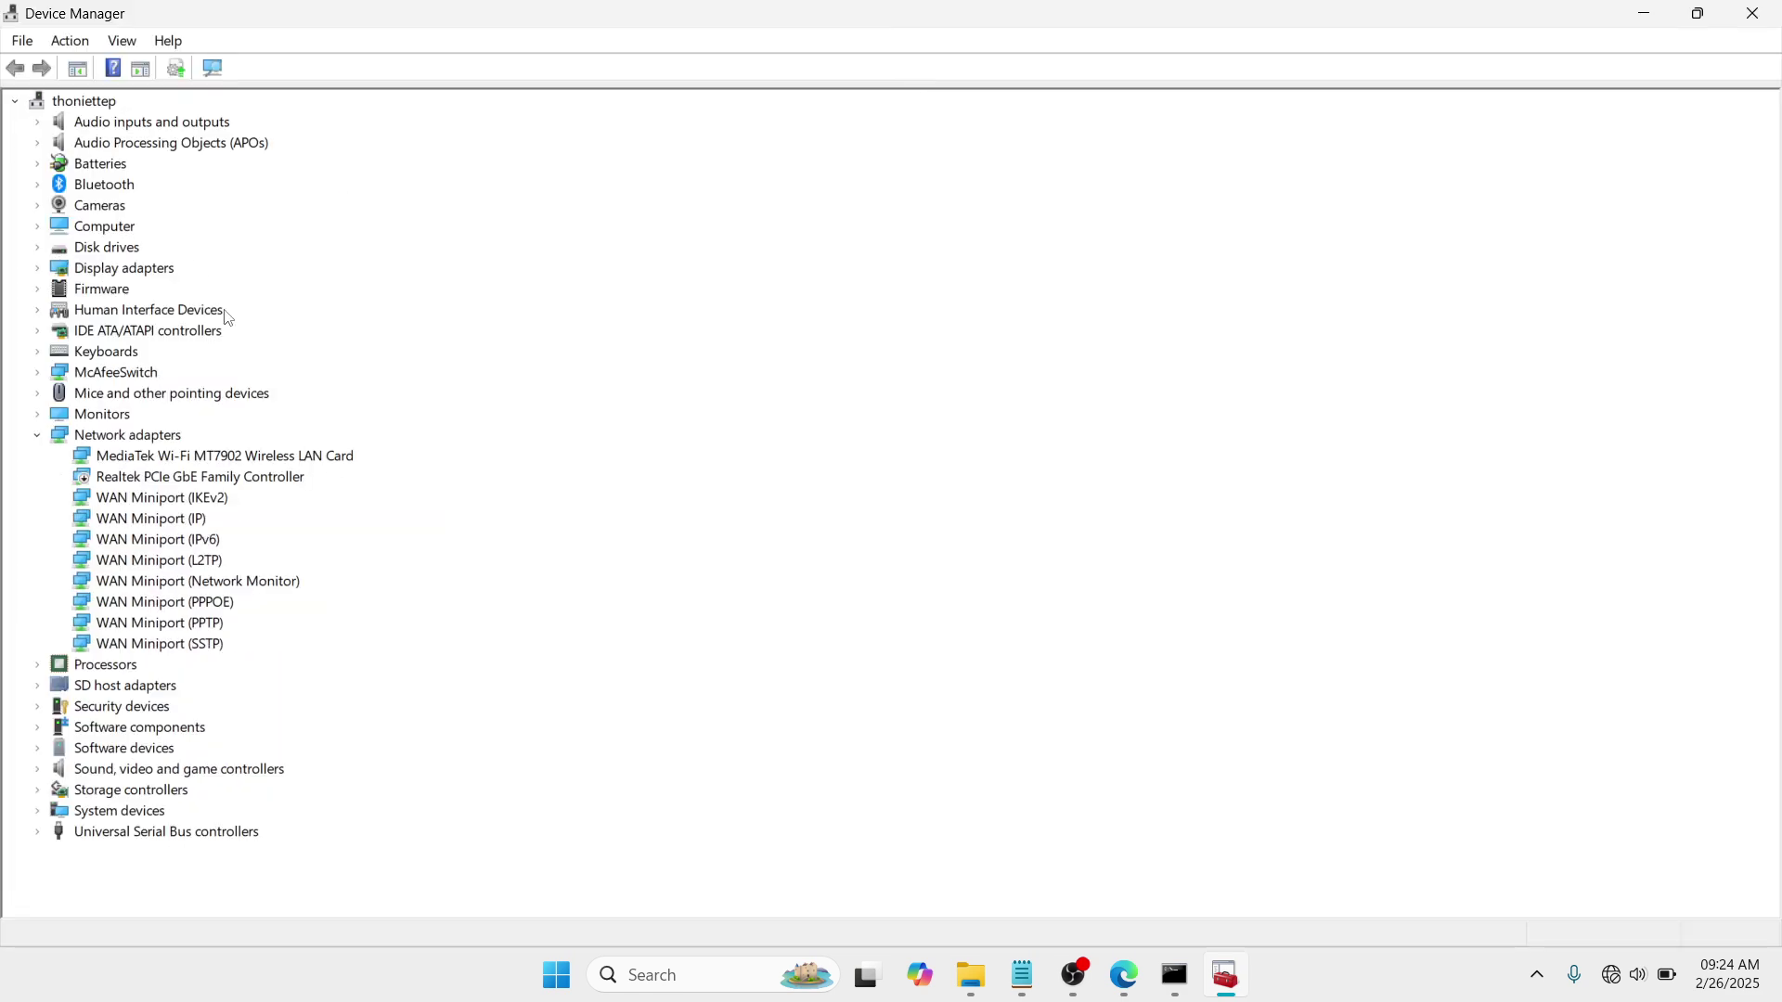
left_click(91, 206)
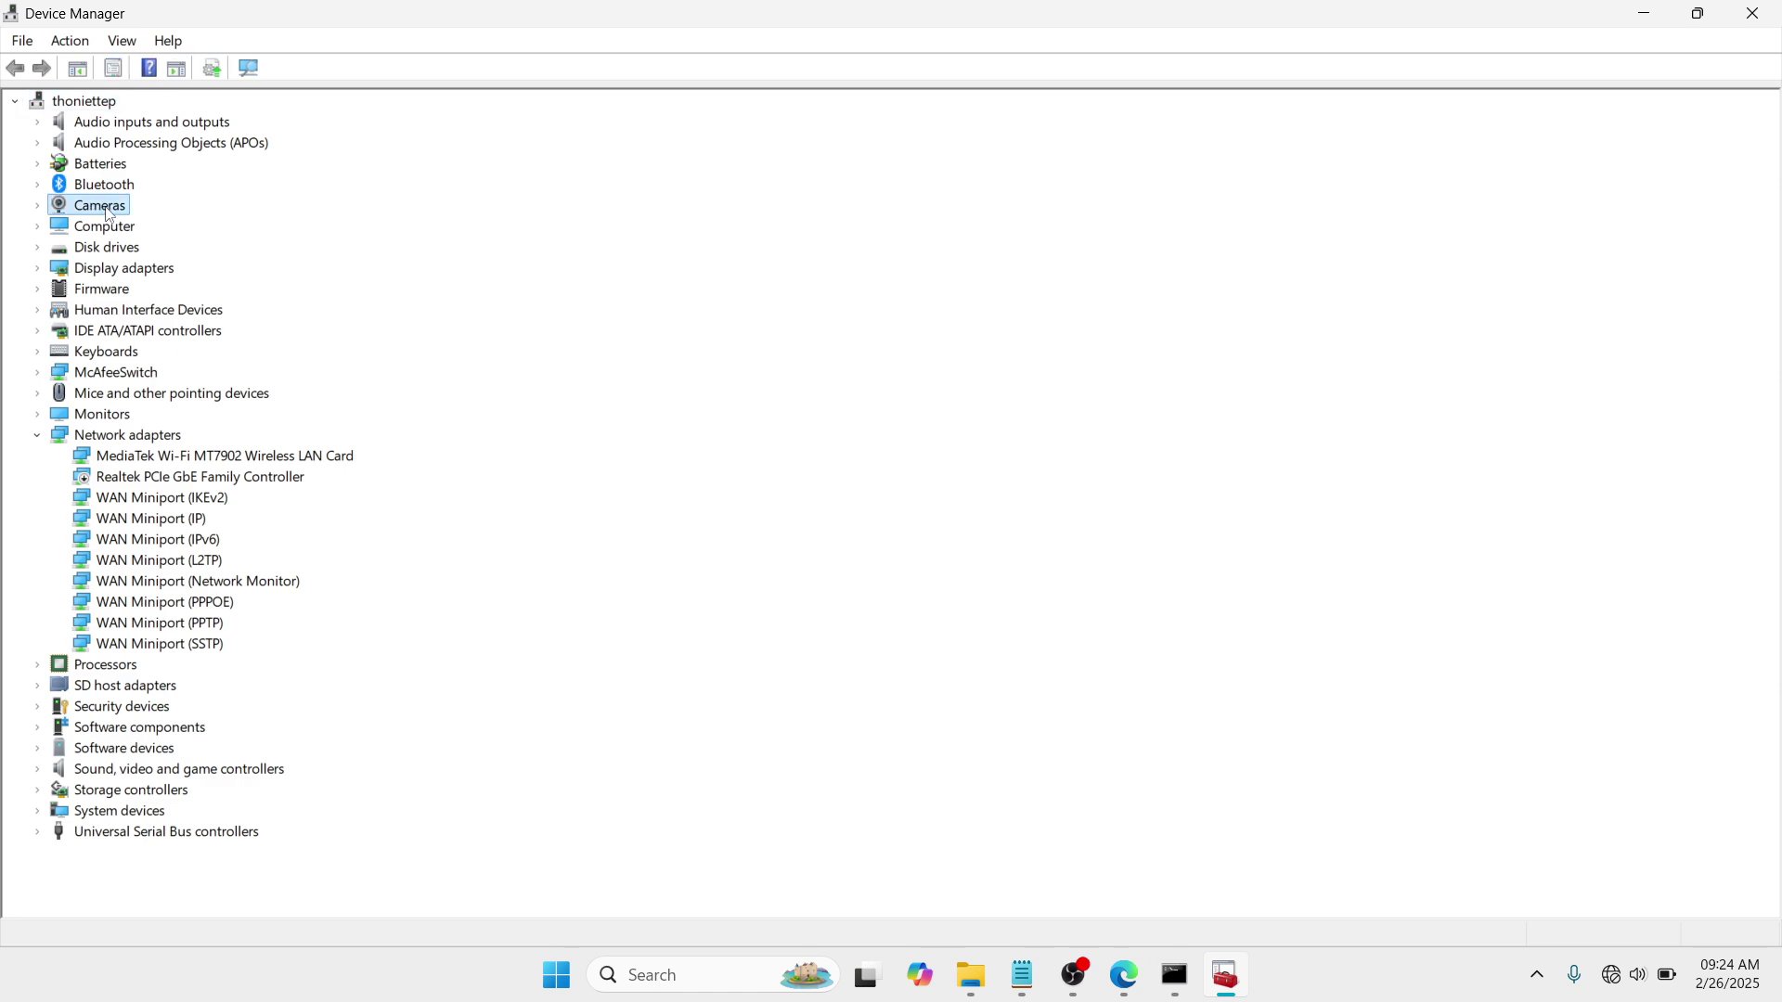
left_click(38, 206)
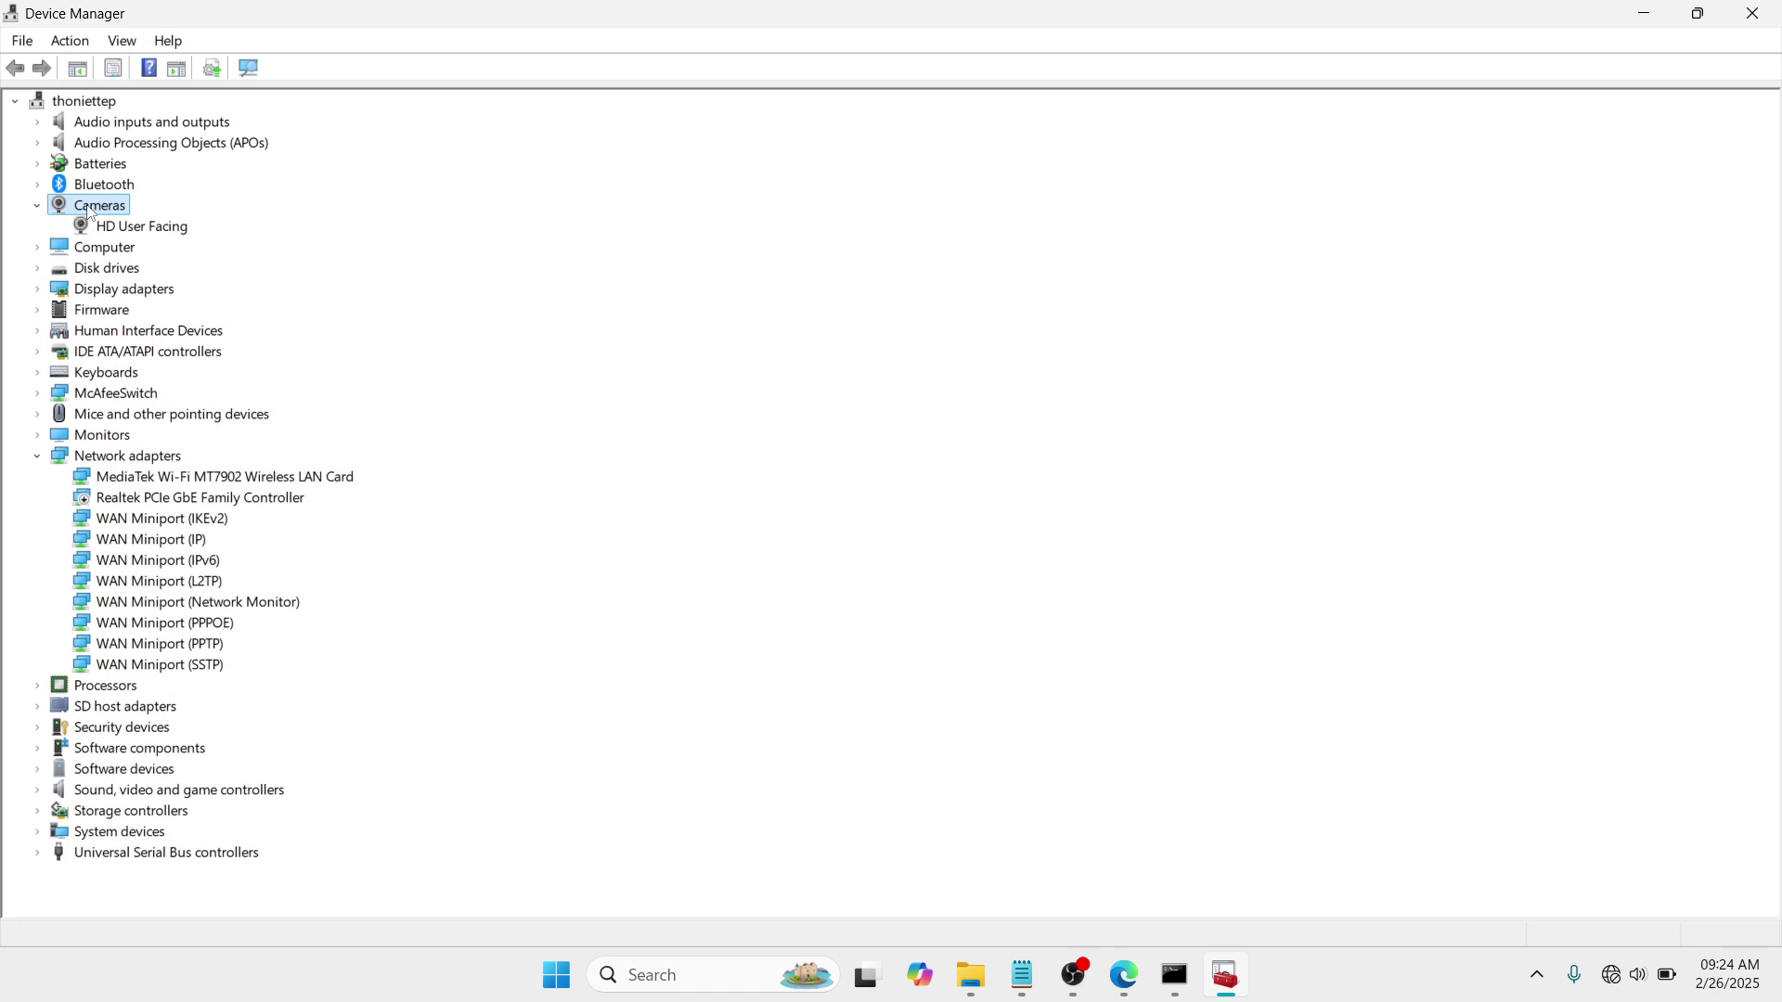
left_click(129, 230)
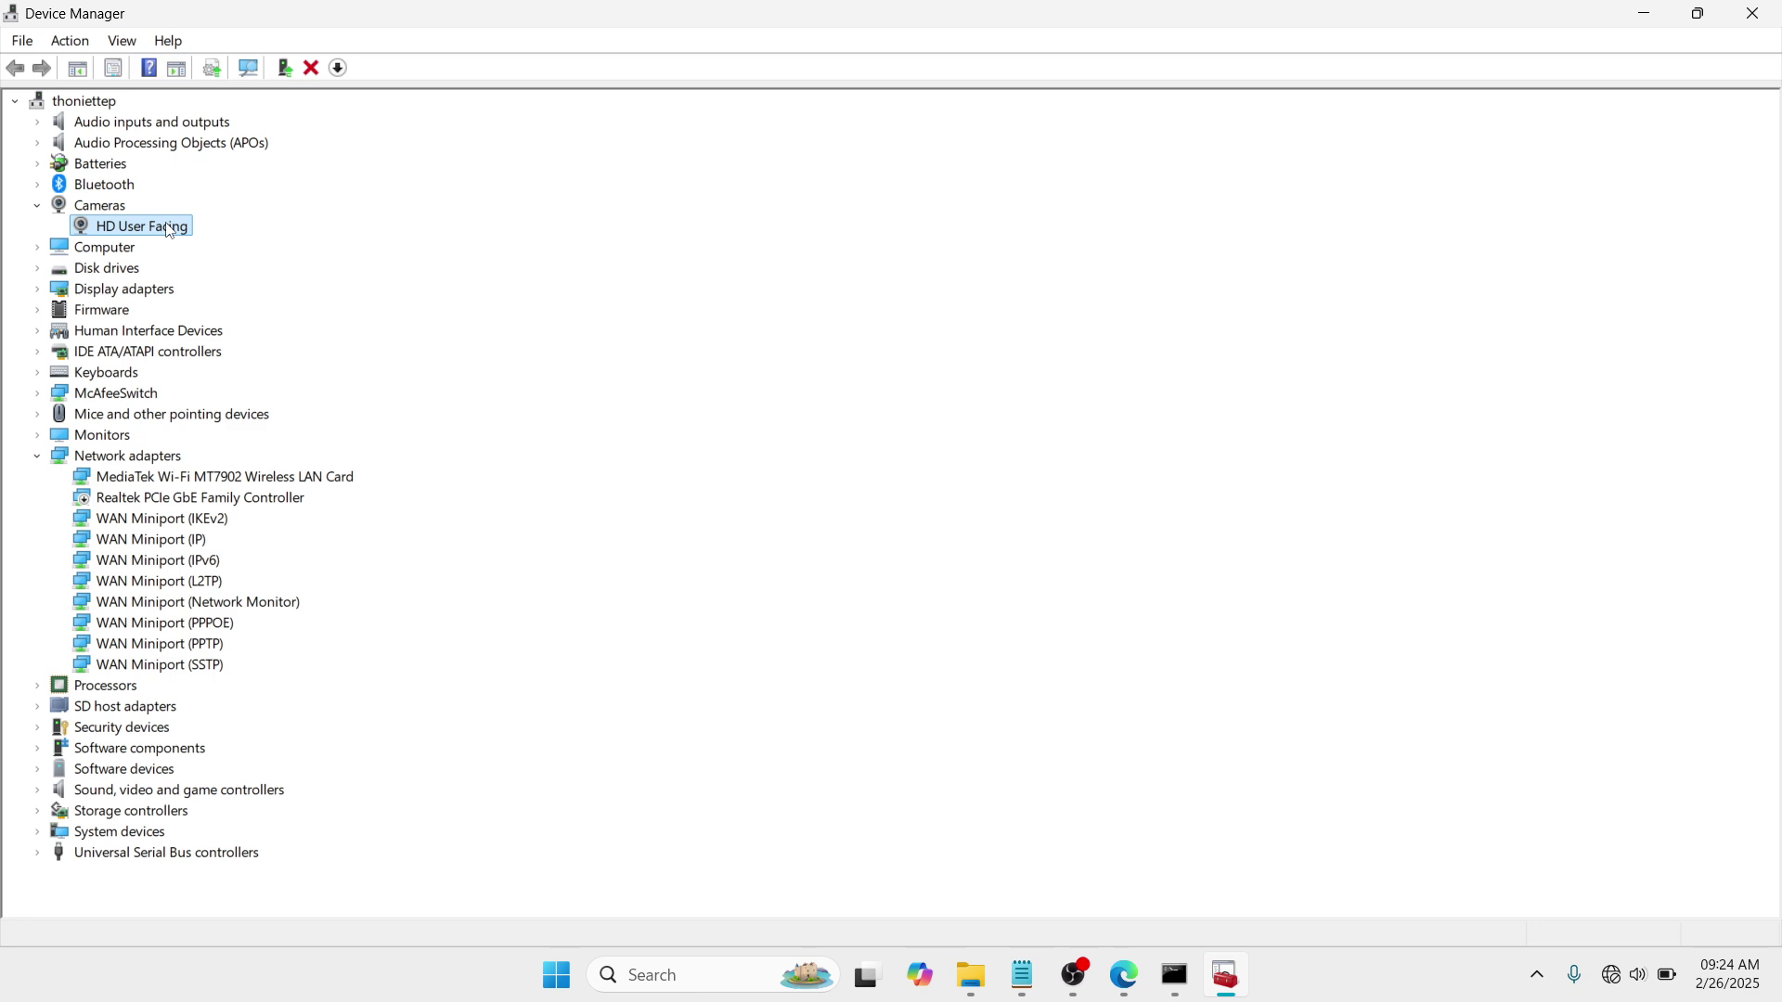
Step: Bring up the uninstall confirmation for the HD User Facing camera and cancel it
right_click(170, 230)
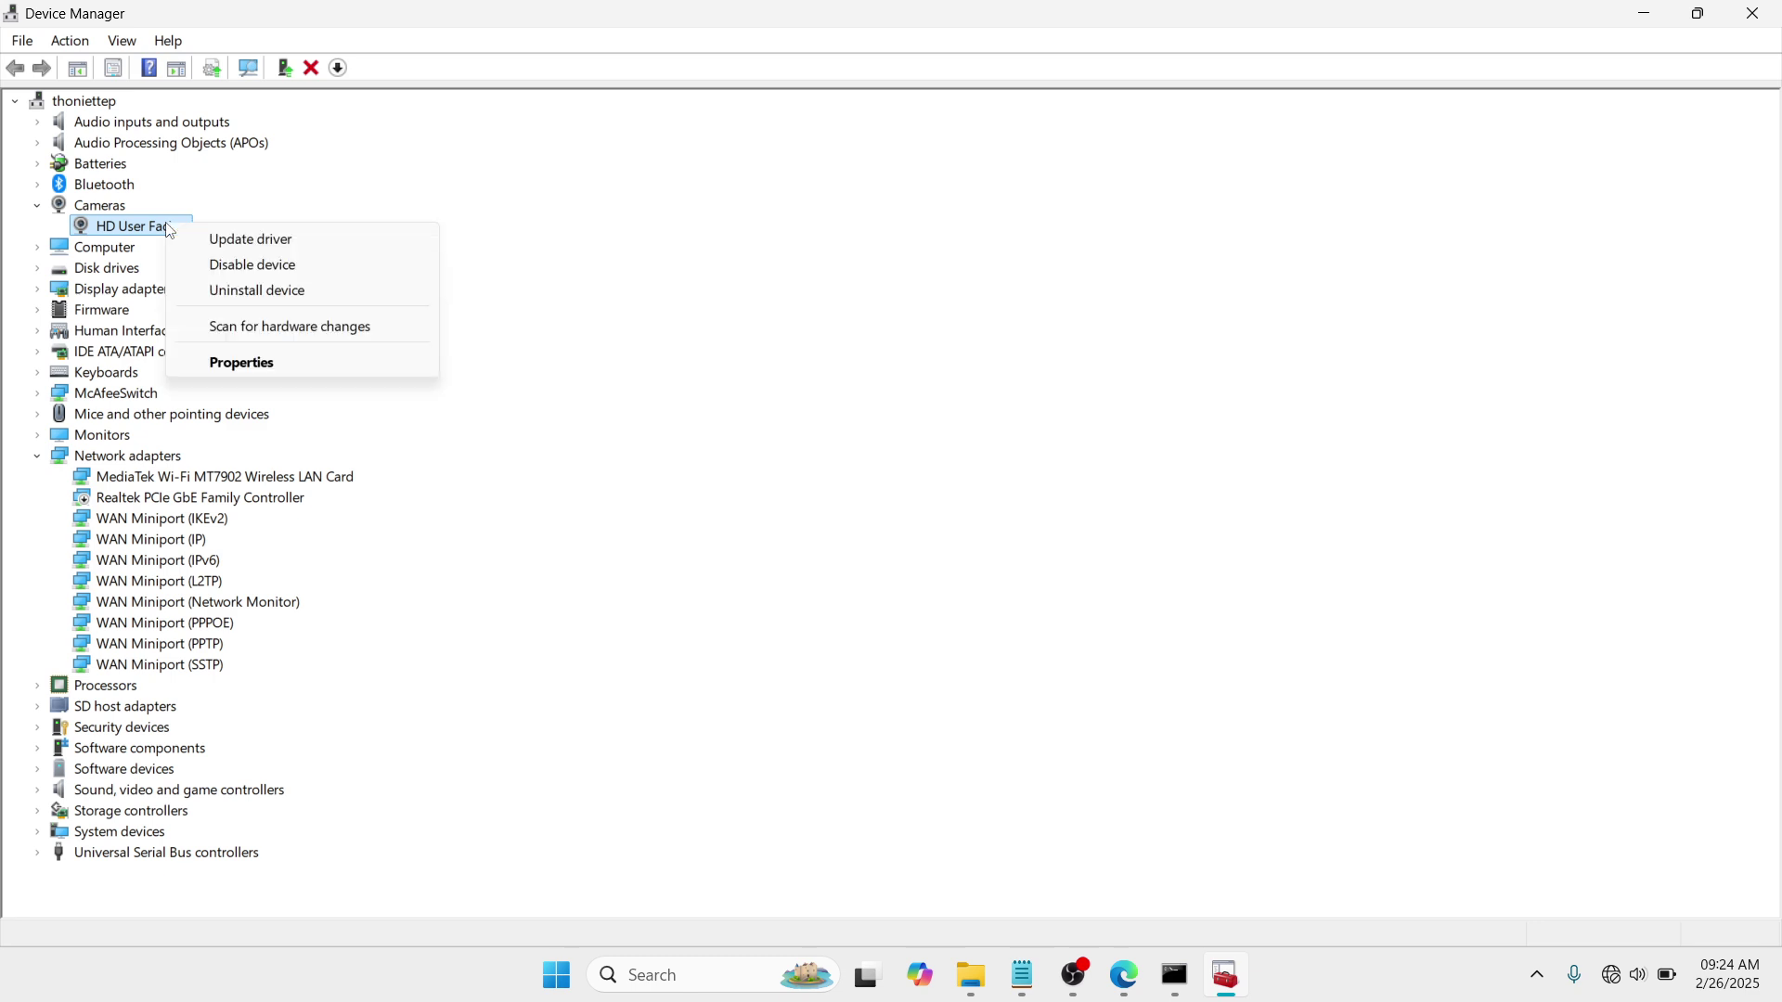
left_click(242, 293)
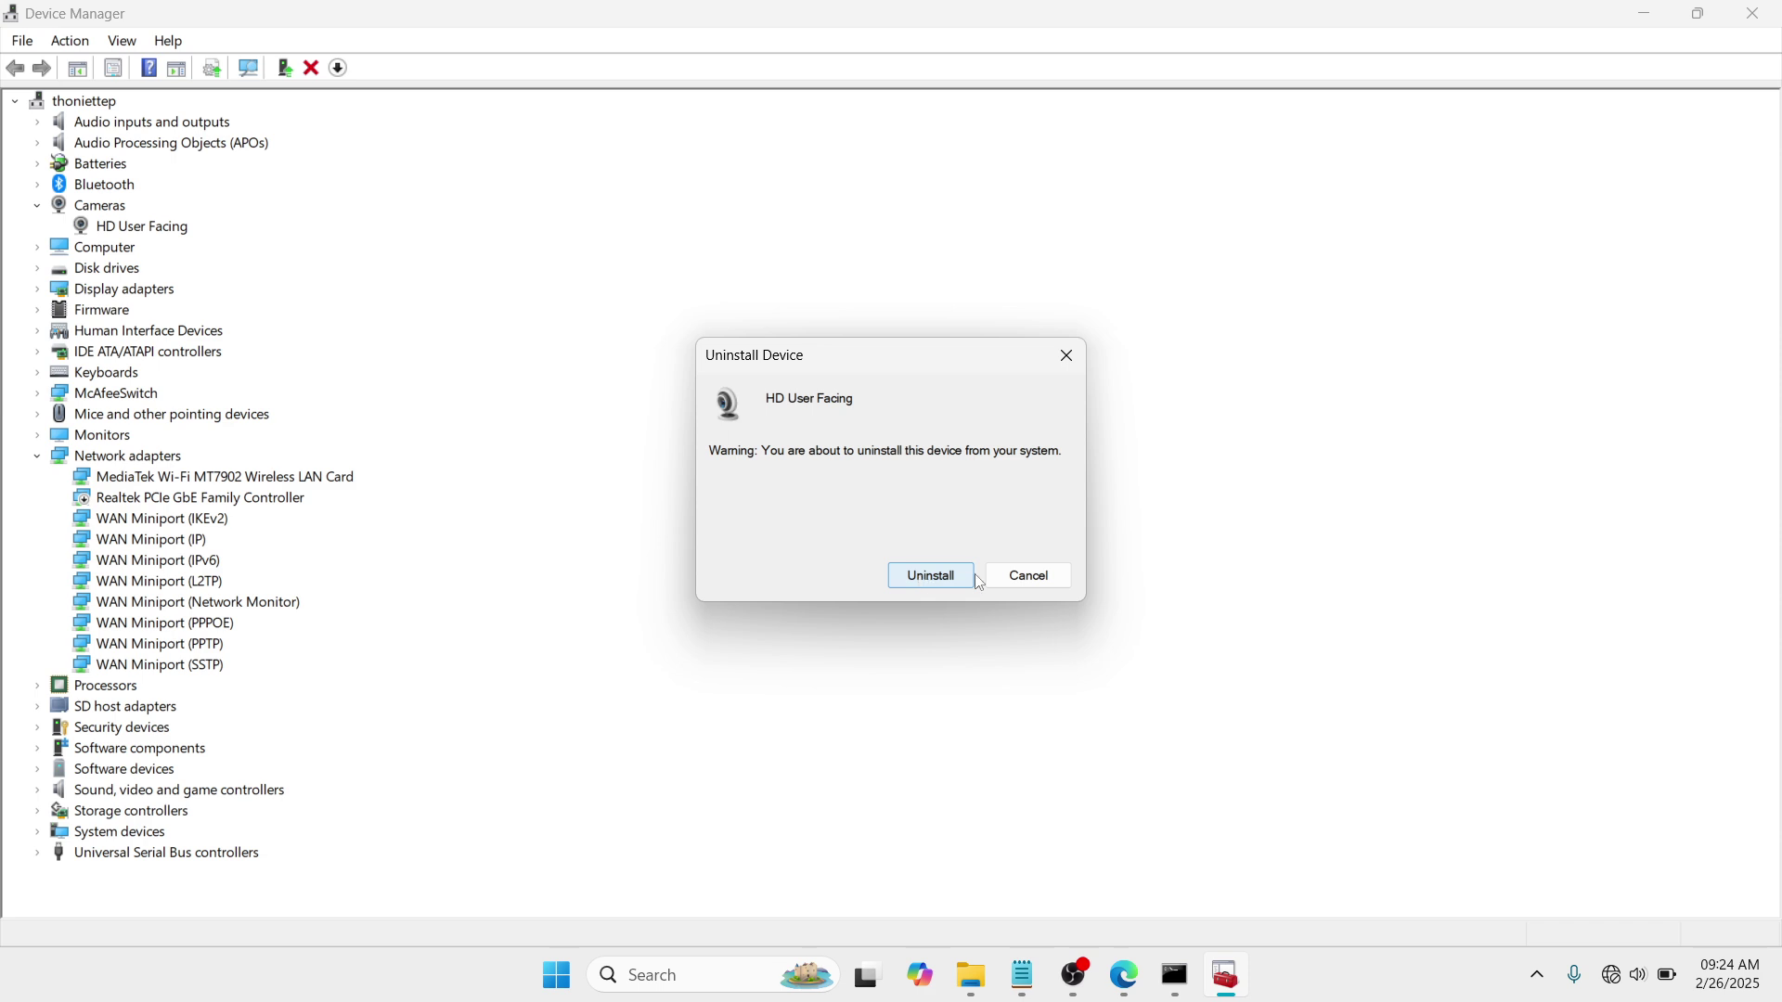
left_click(1030, 576)
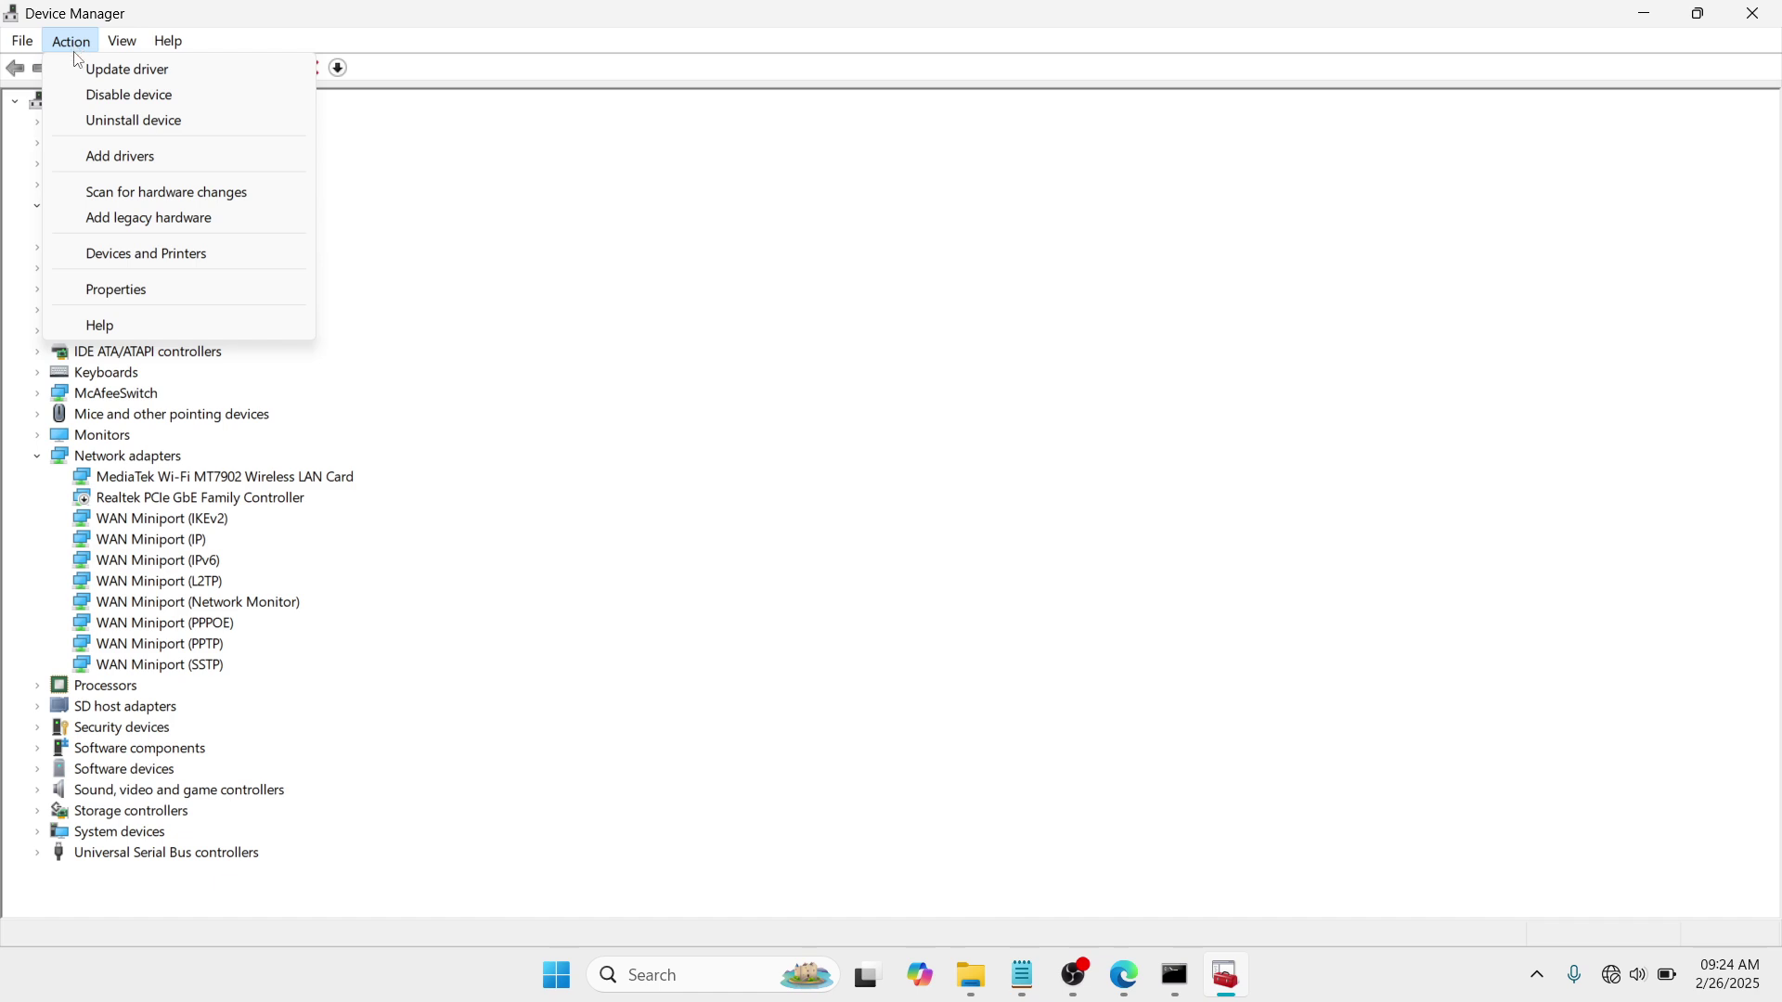
Step: Scan for hardware changes and close Device Manager
left_click(77, 192)
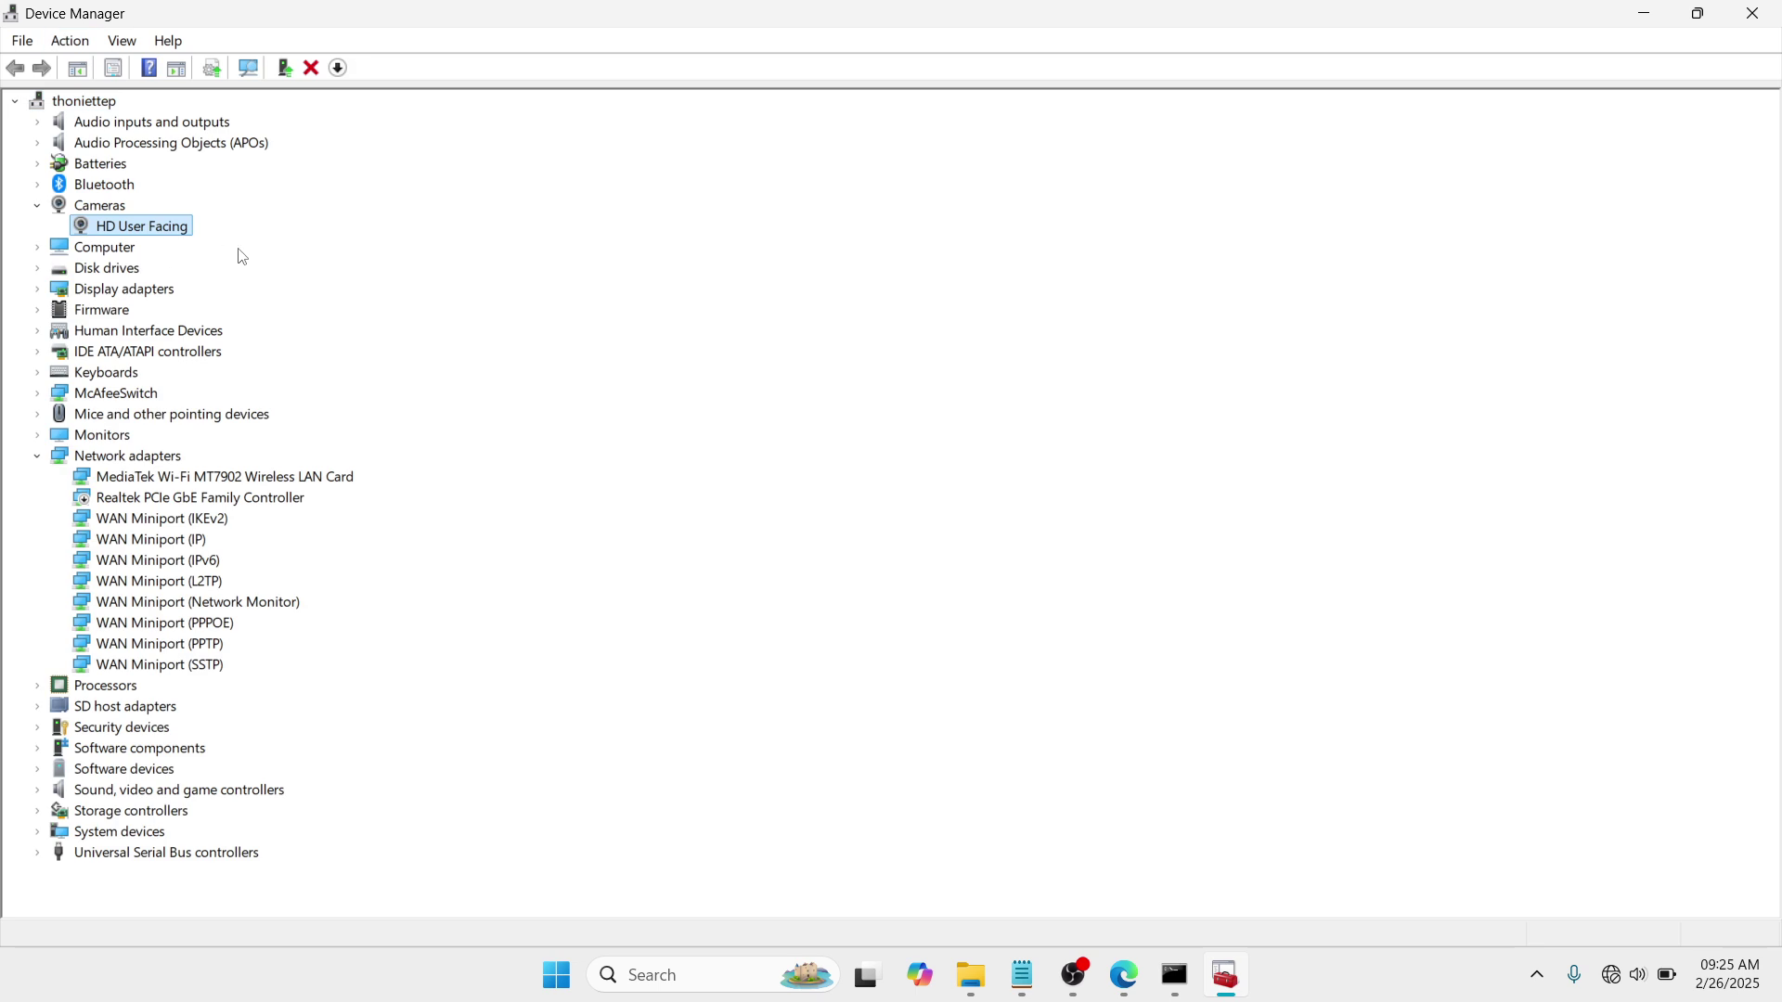
left_click(1763, 23)
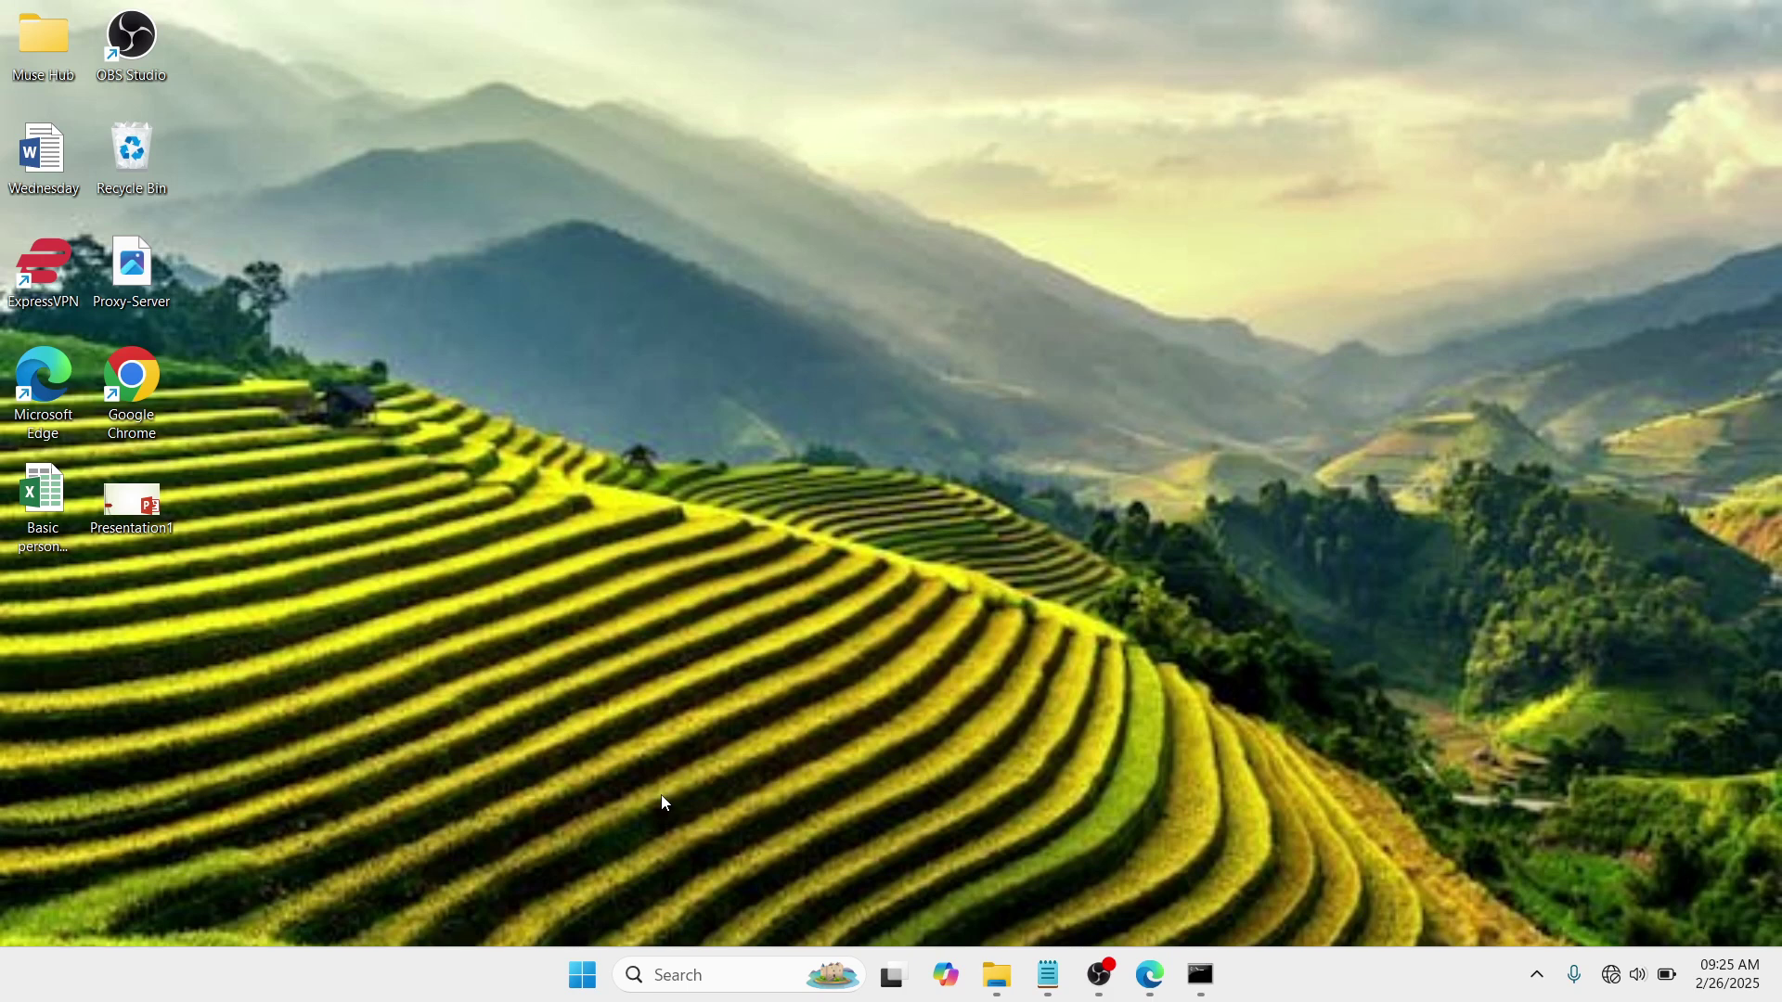
Step: Reopen Device Manager full-screen and show the driver properties of the Intel(R) UHD Graphics display adapter
right_click(582, 971)
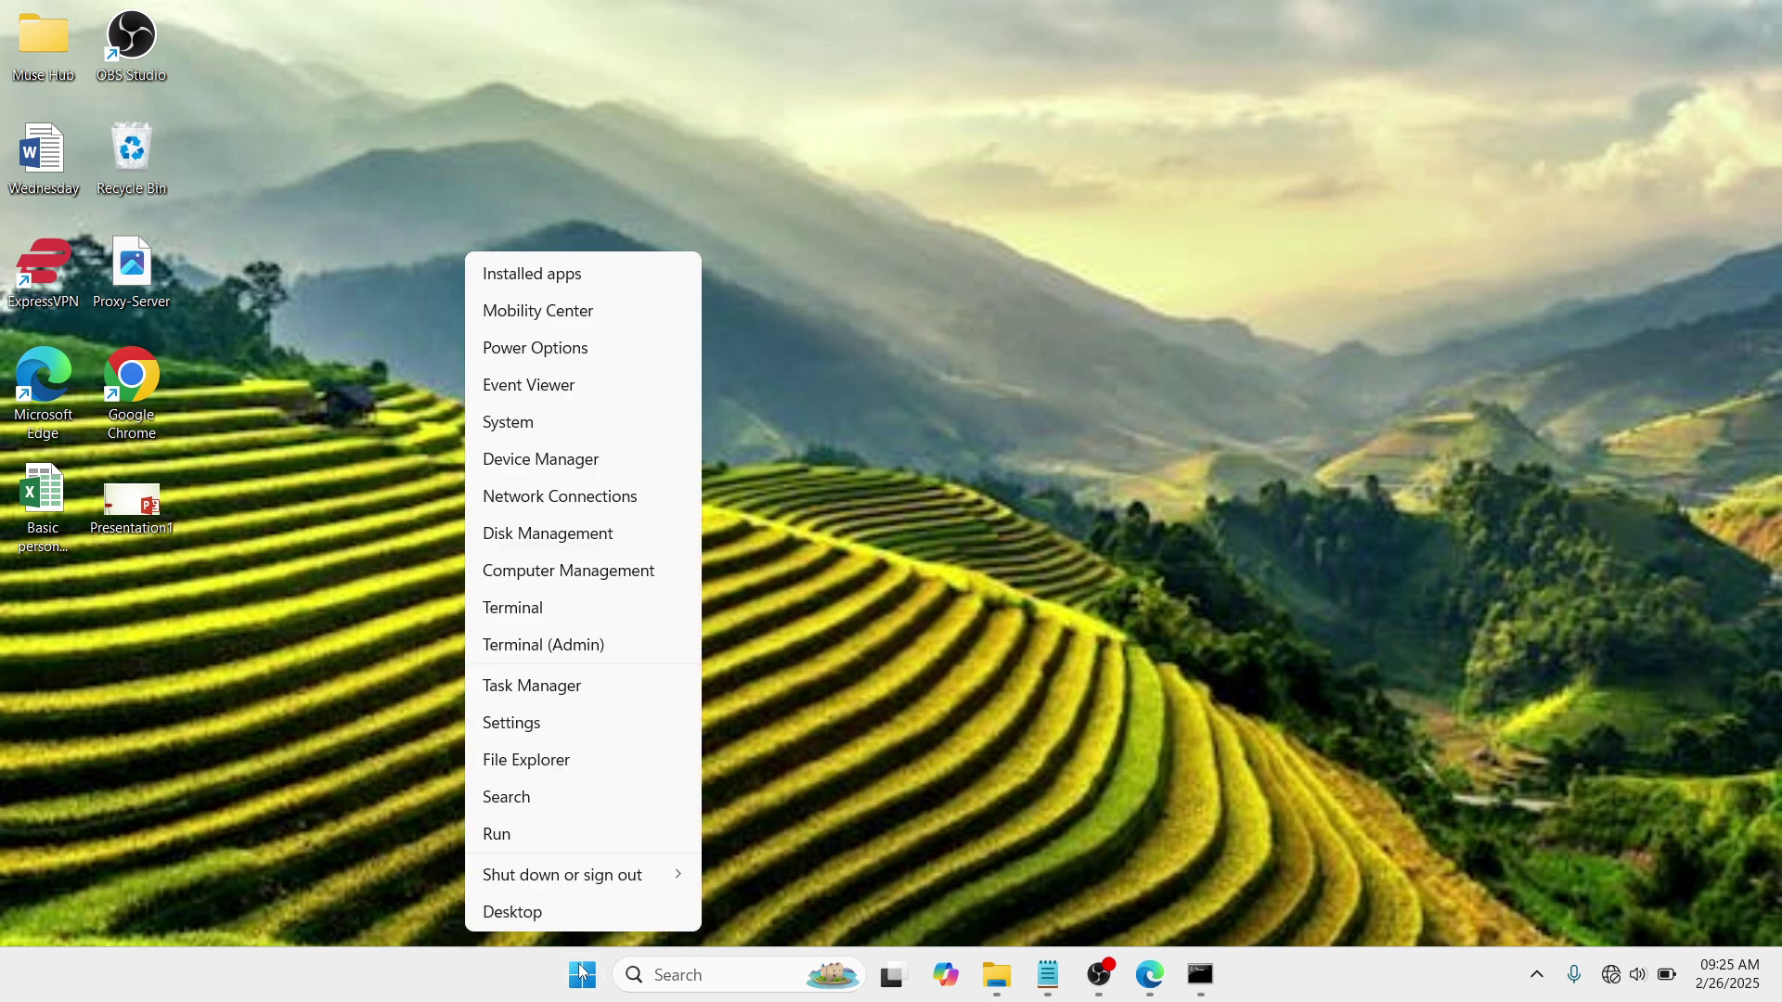
left_click(552, 471)
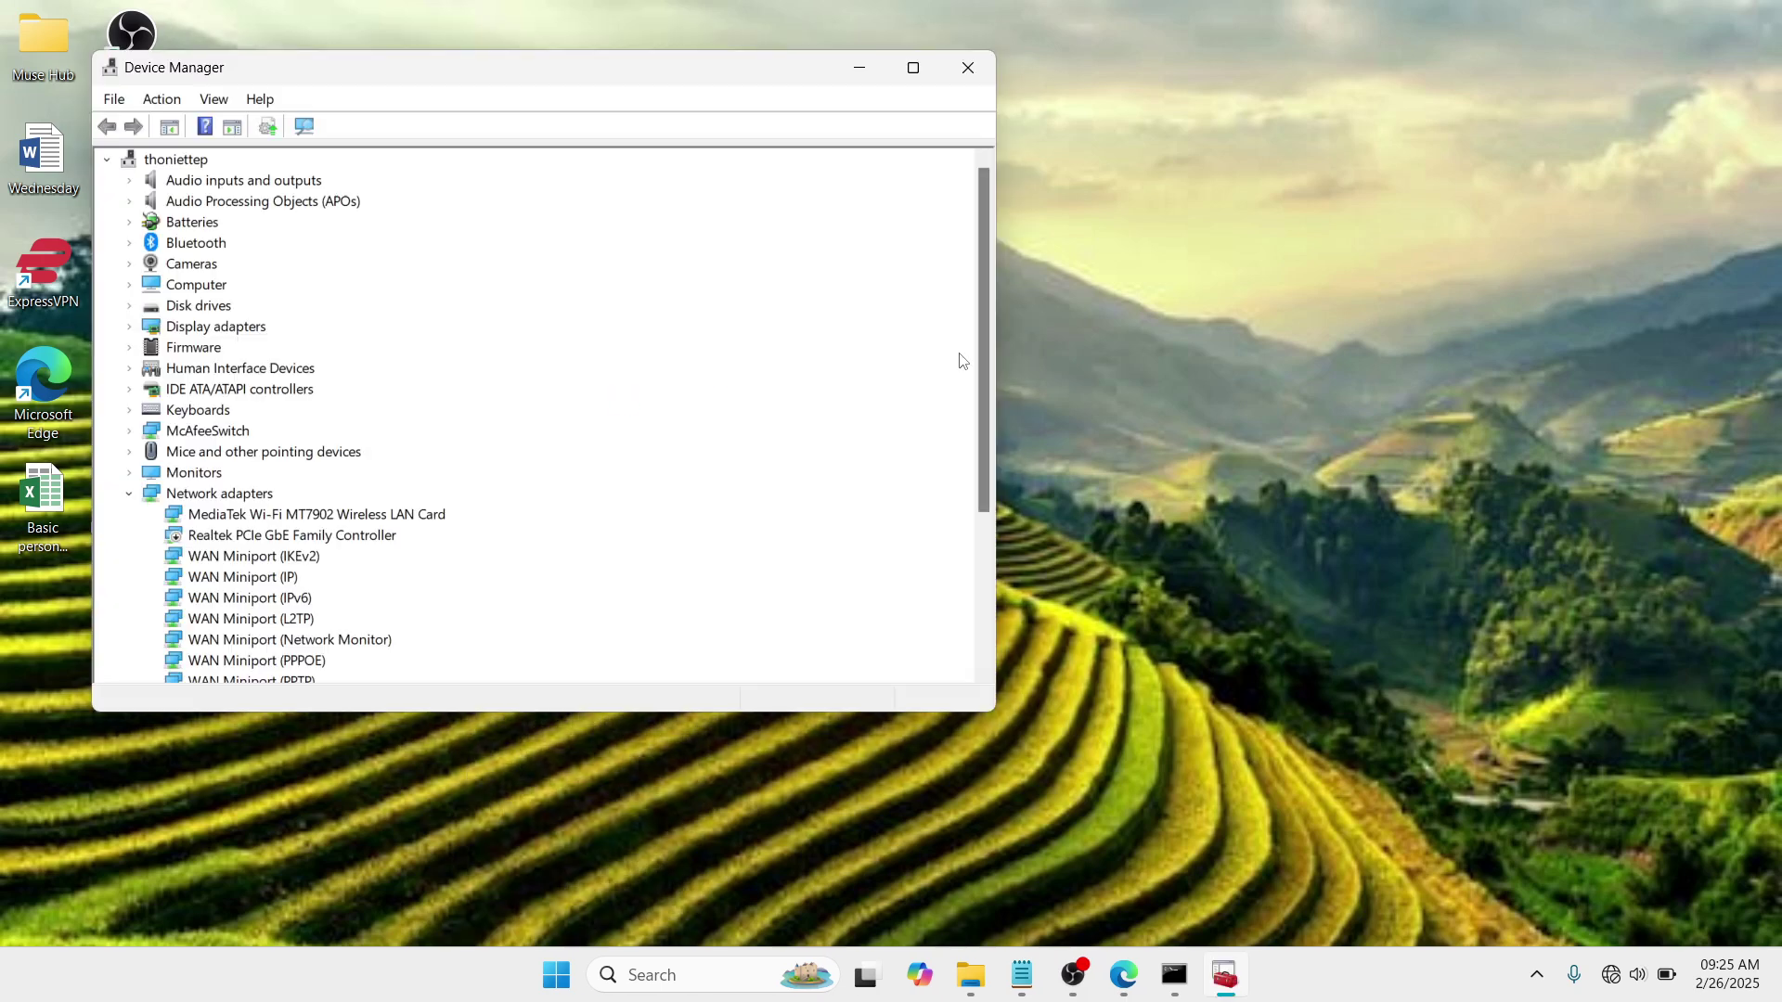
left_click(912, 68)
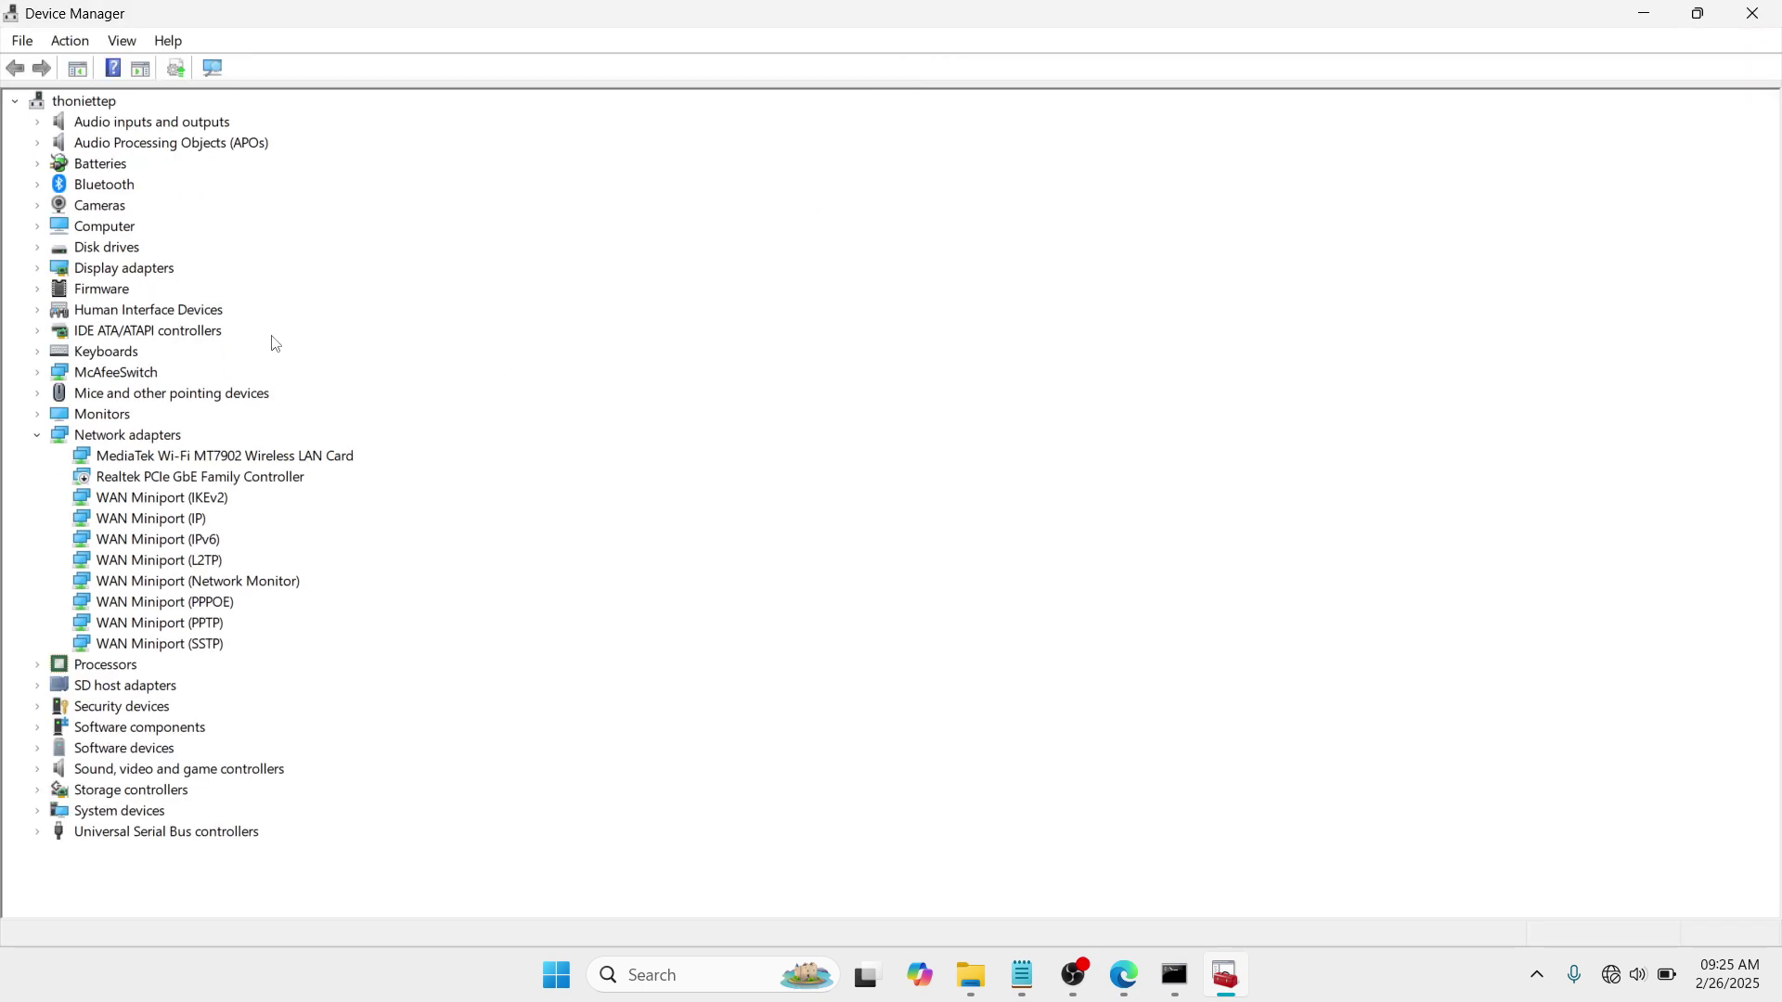
left_click(153, 272)
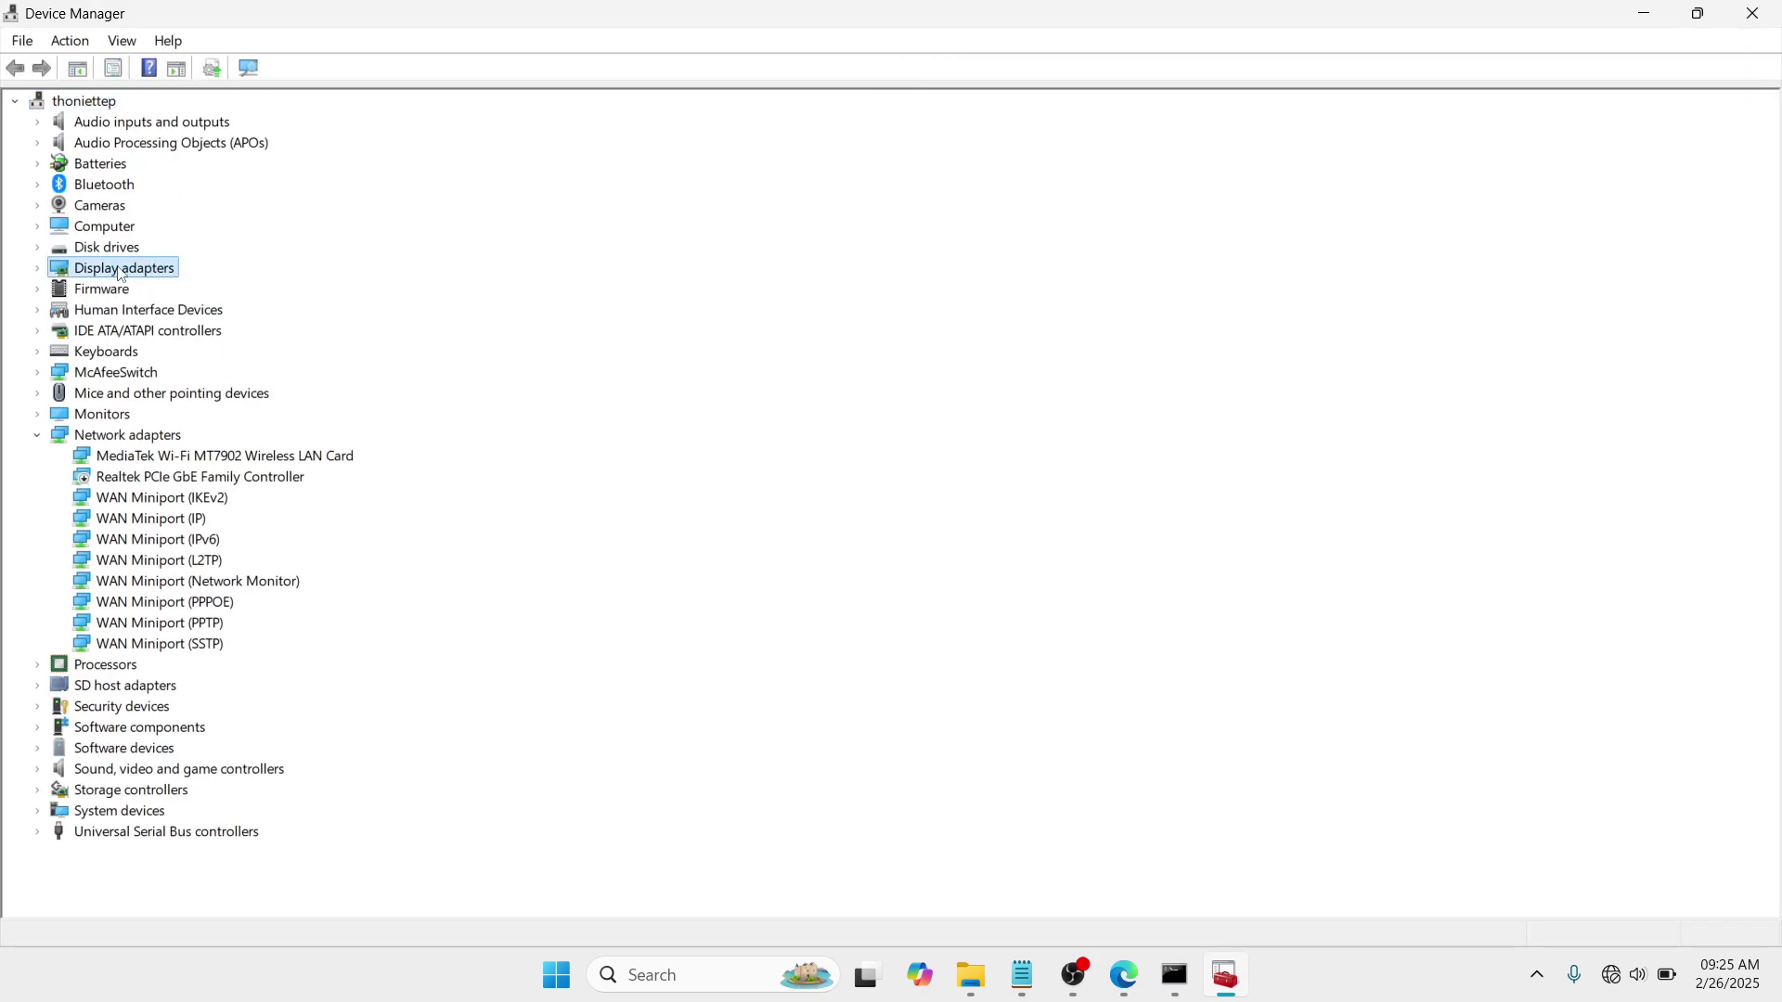
left_click(37, 270)
left_click(146, 292)
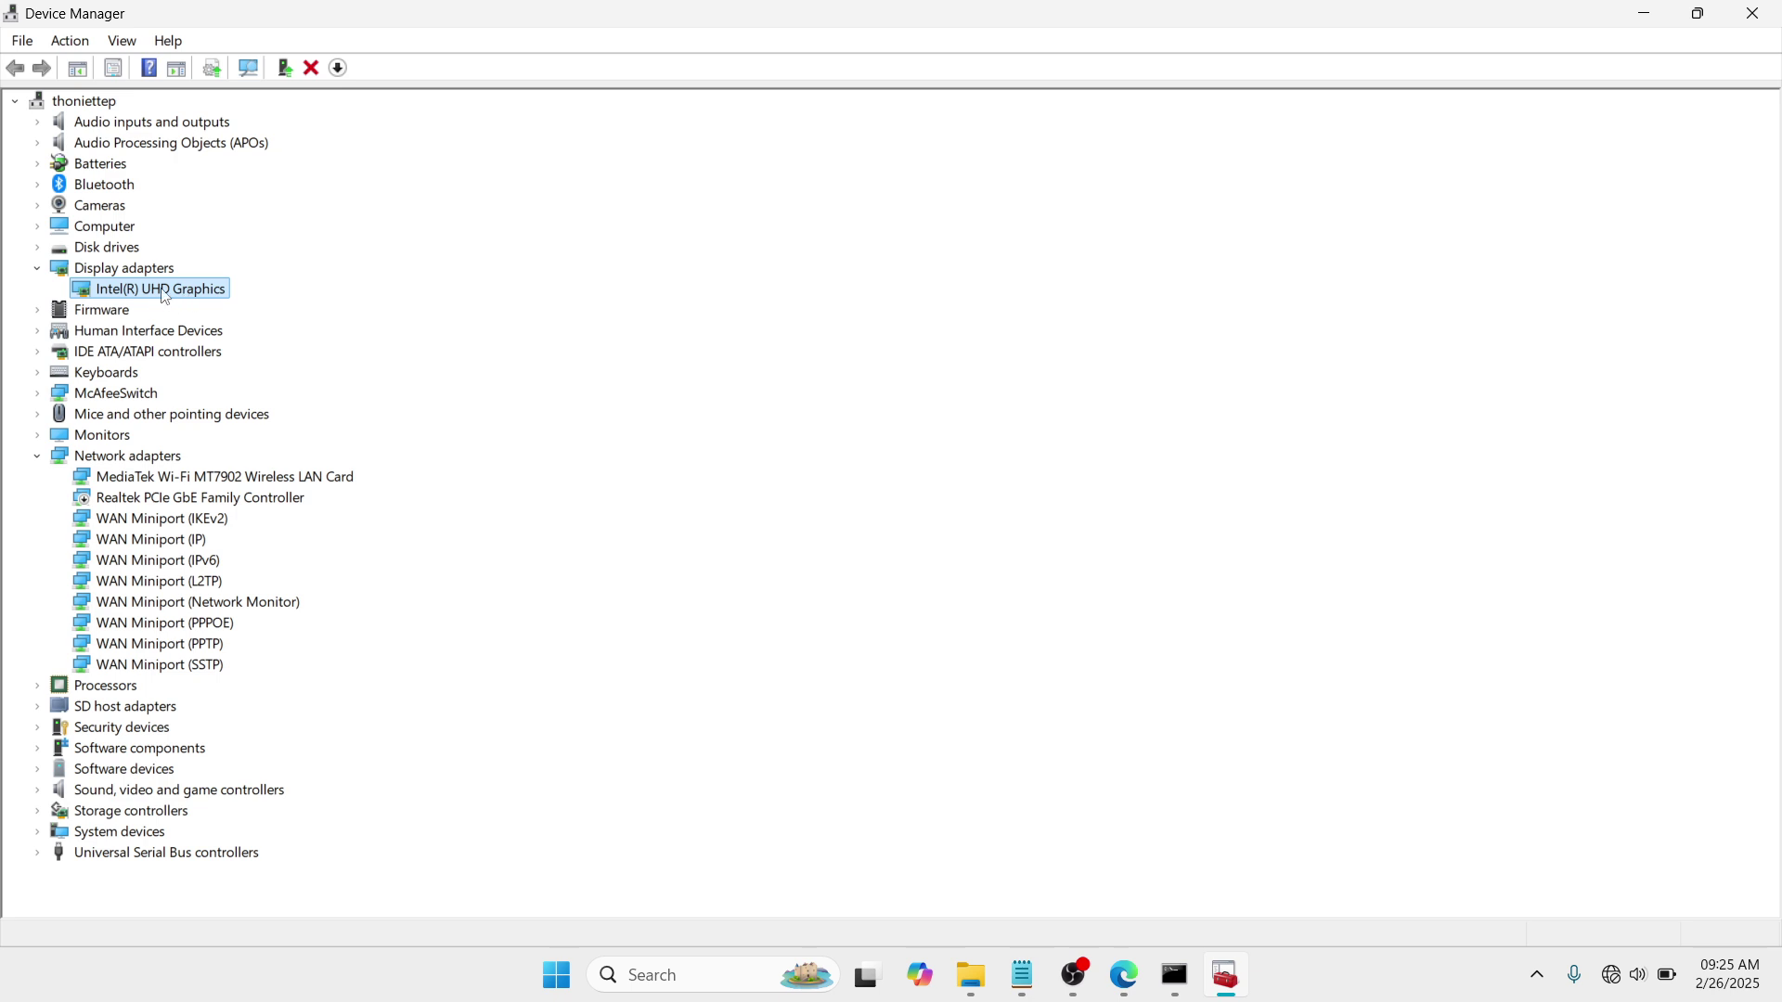
right_click(165, 297)
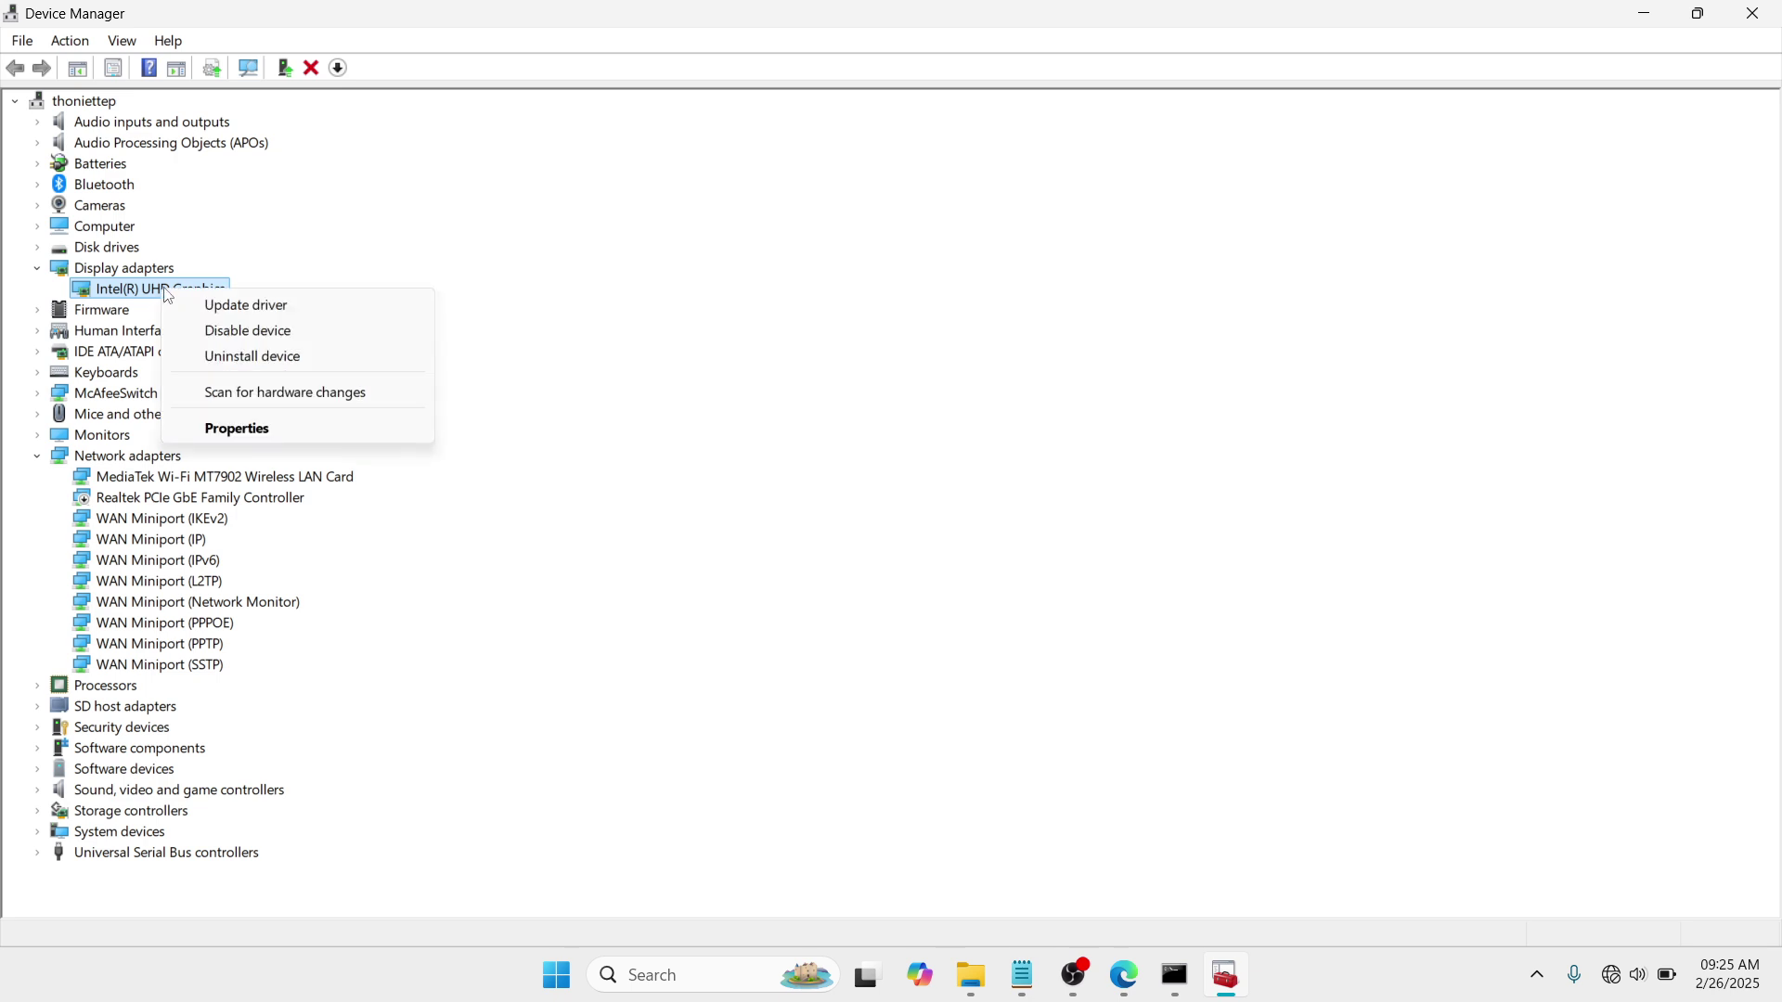
left_click(272, 434)
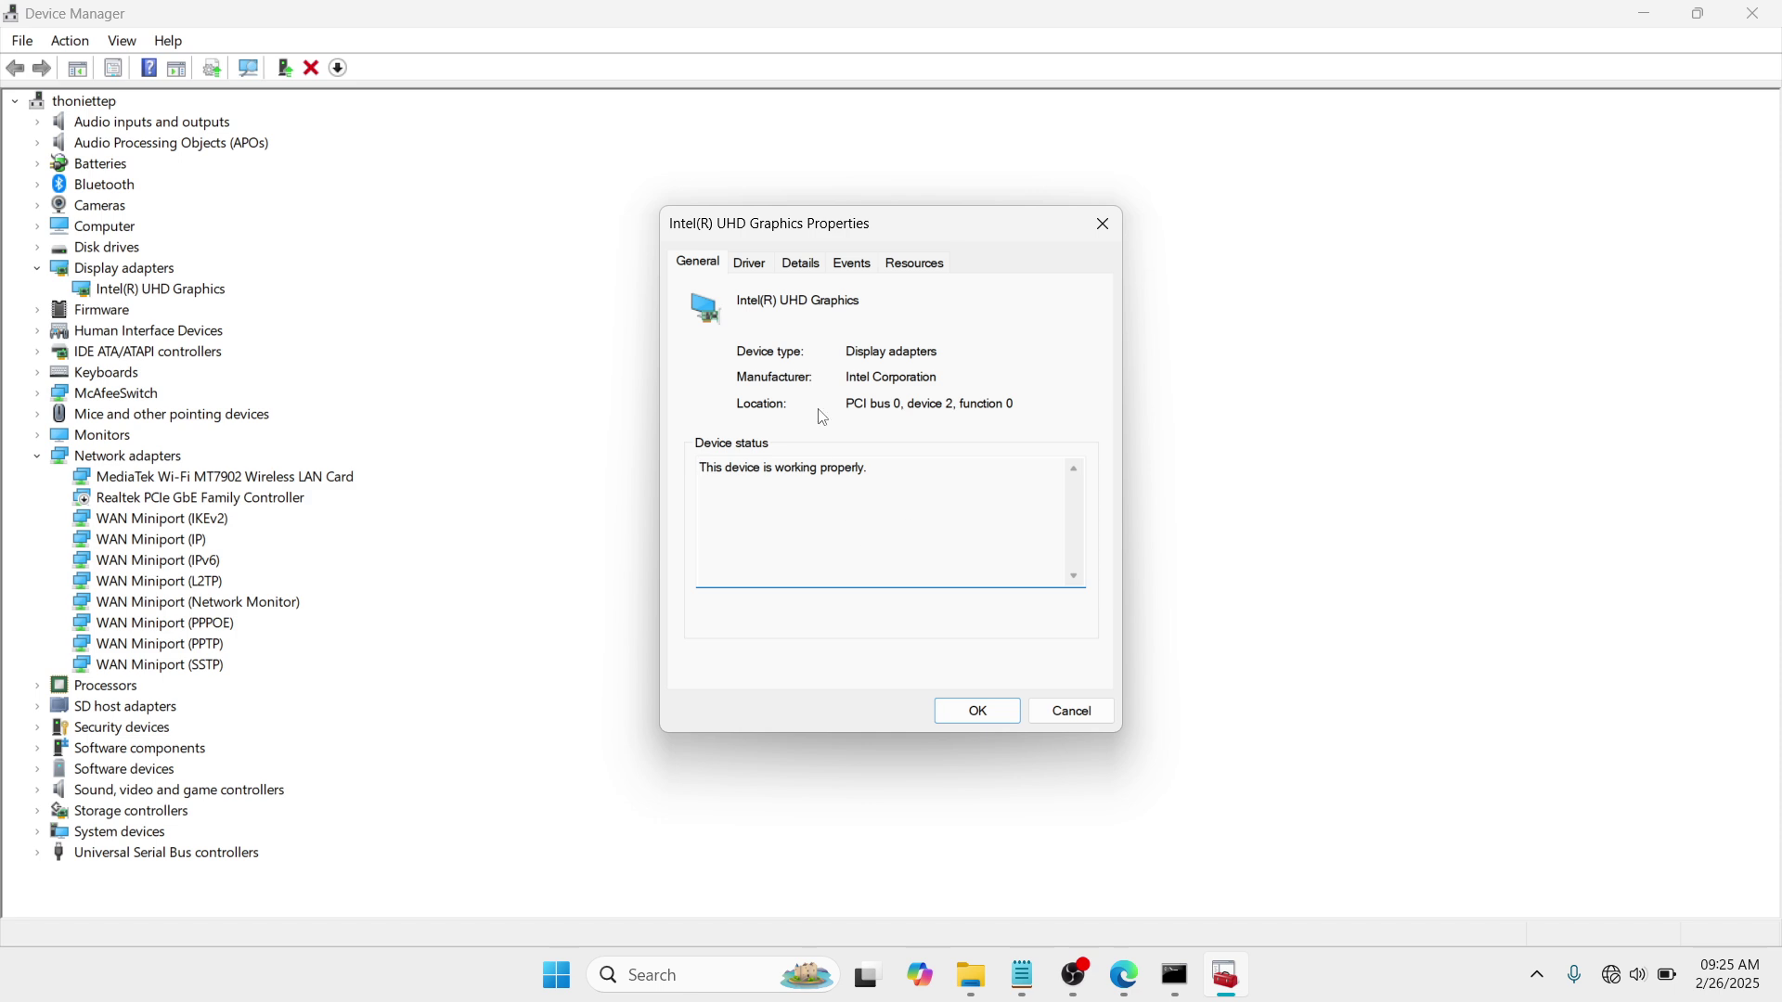
left_click(763, 265)
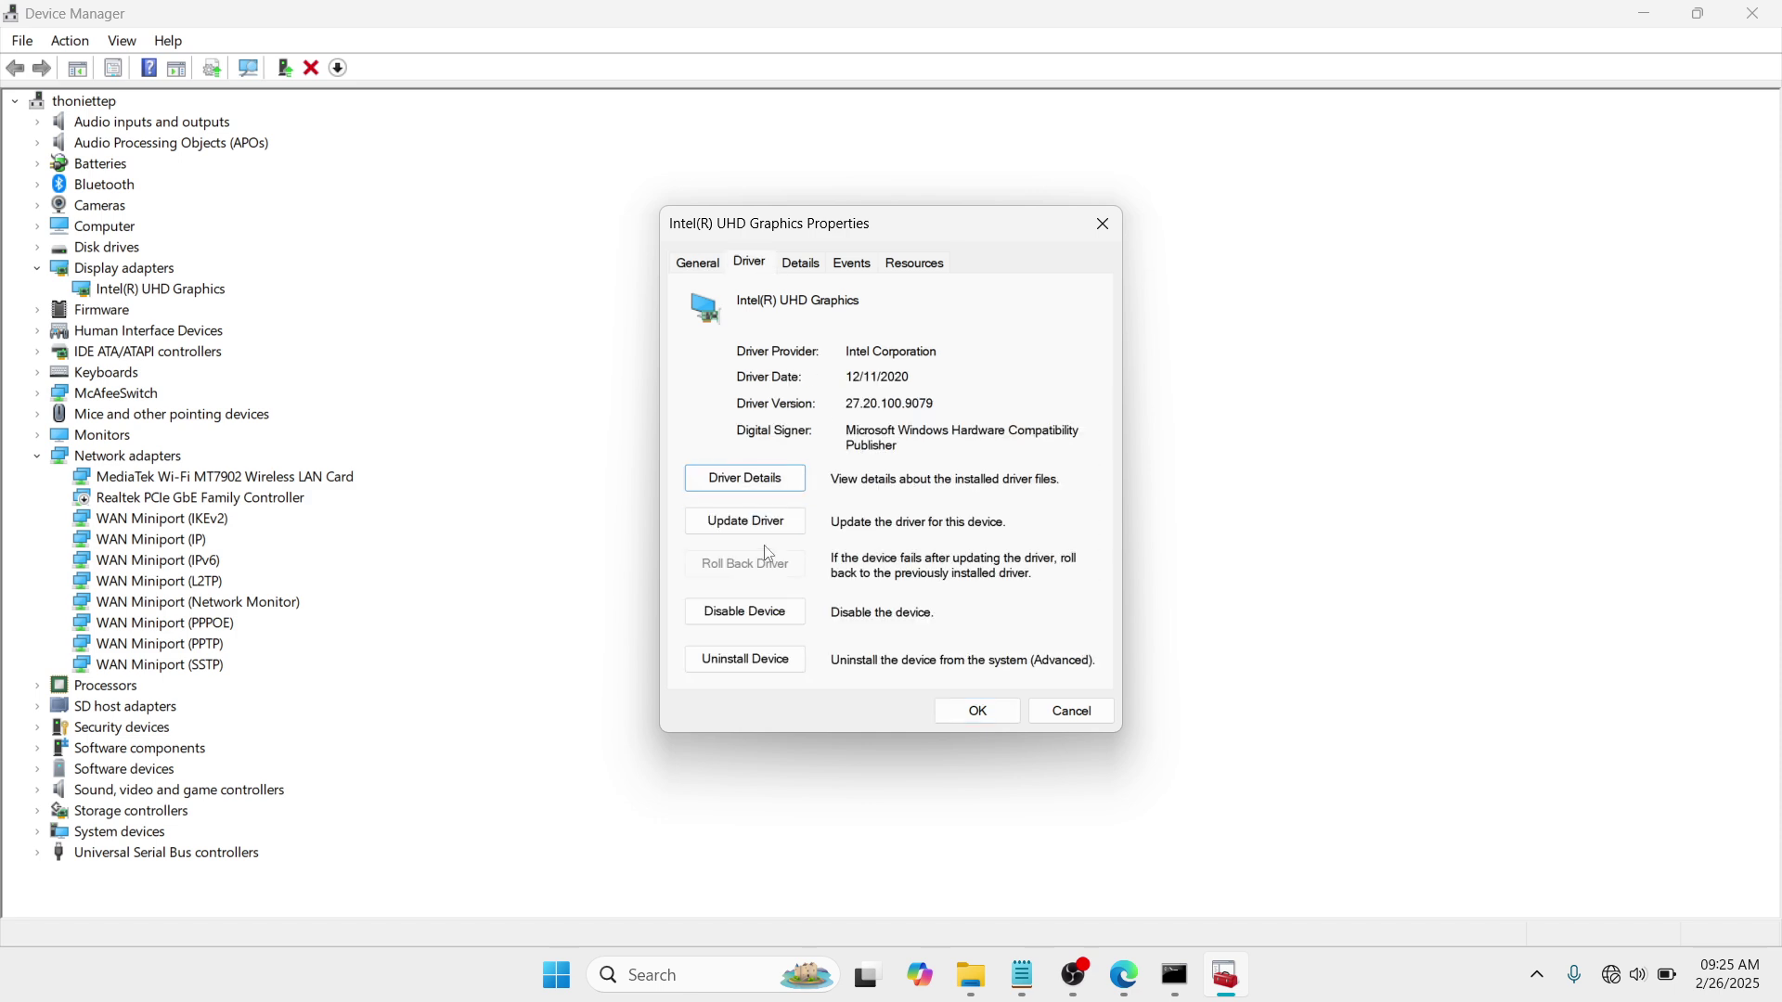
Step: Start a manual driver update for the Intel(R) UHD Graphics adapter and list the compatible drivers available on the computer
left_click(764, 527)
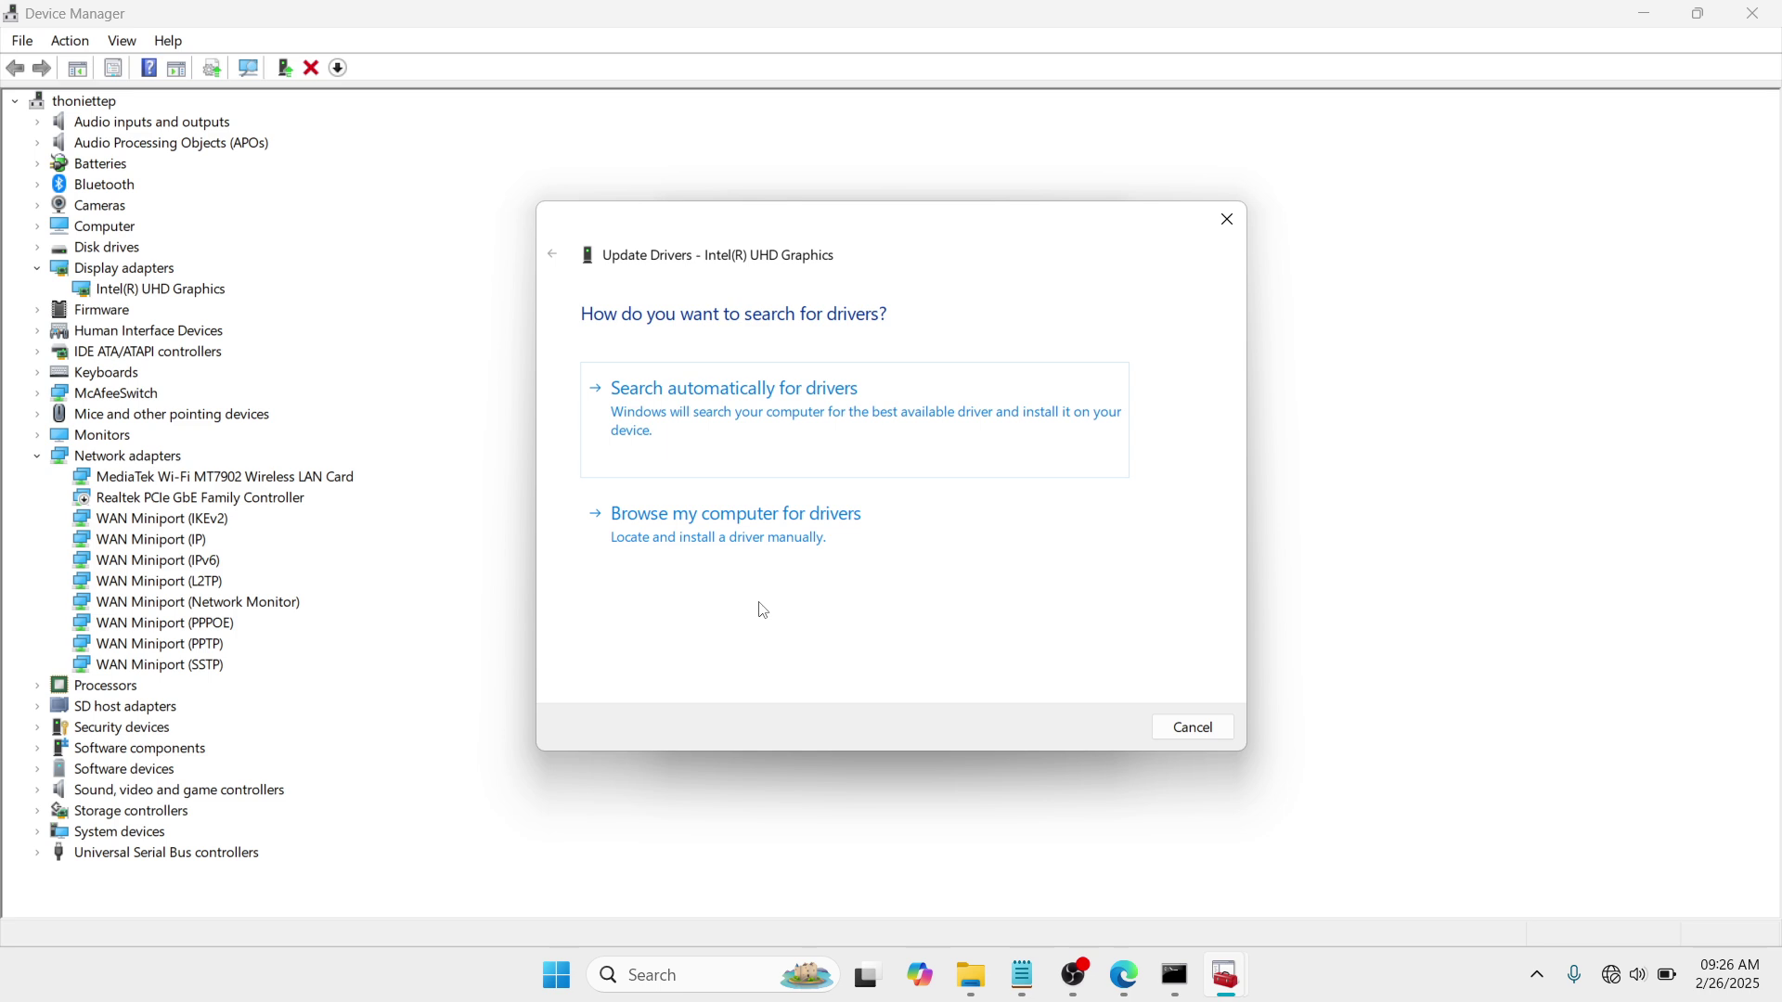
left_click(955, 545)
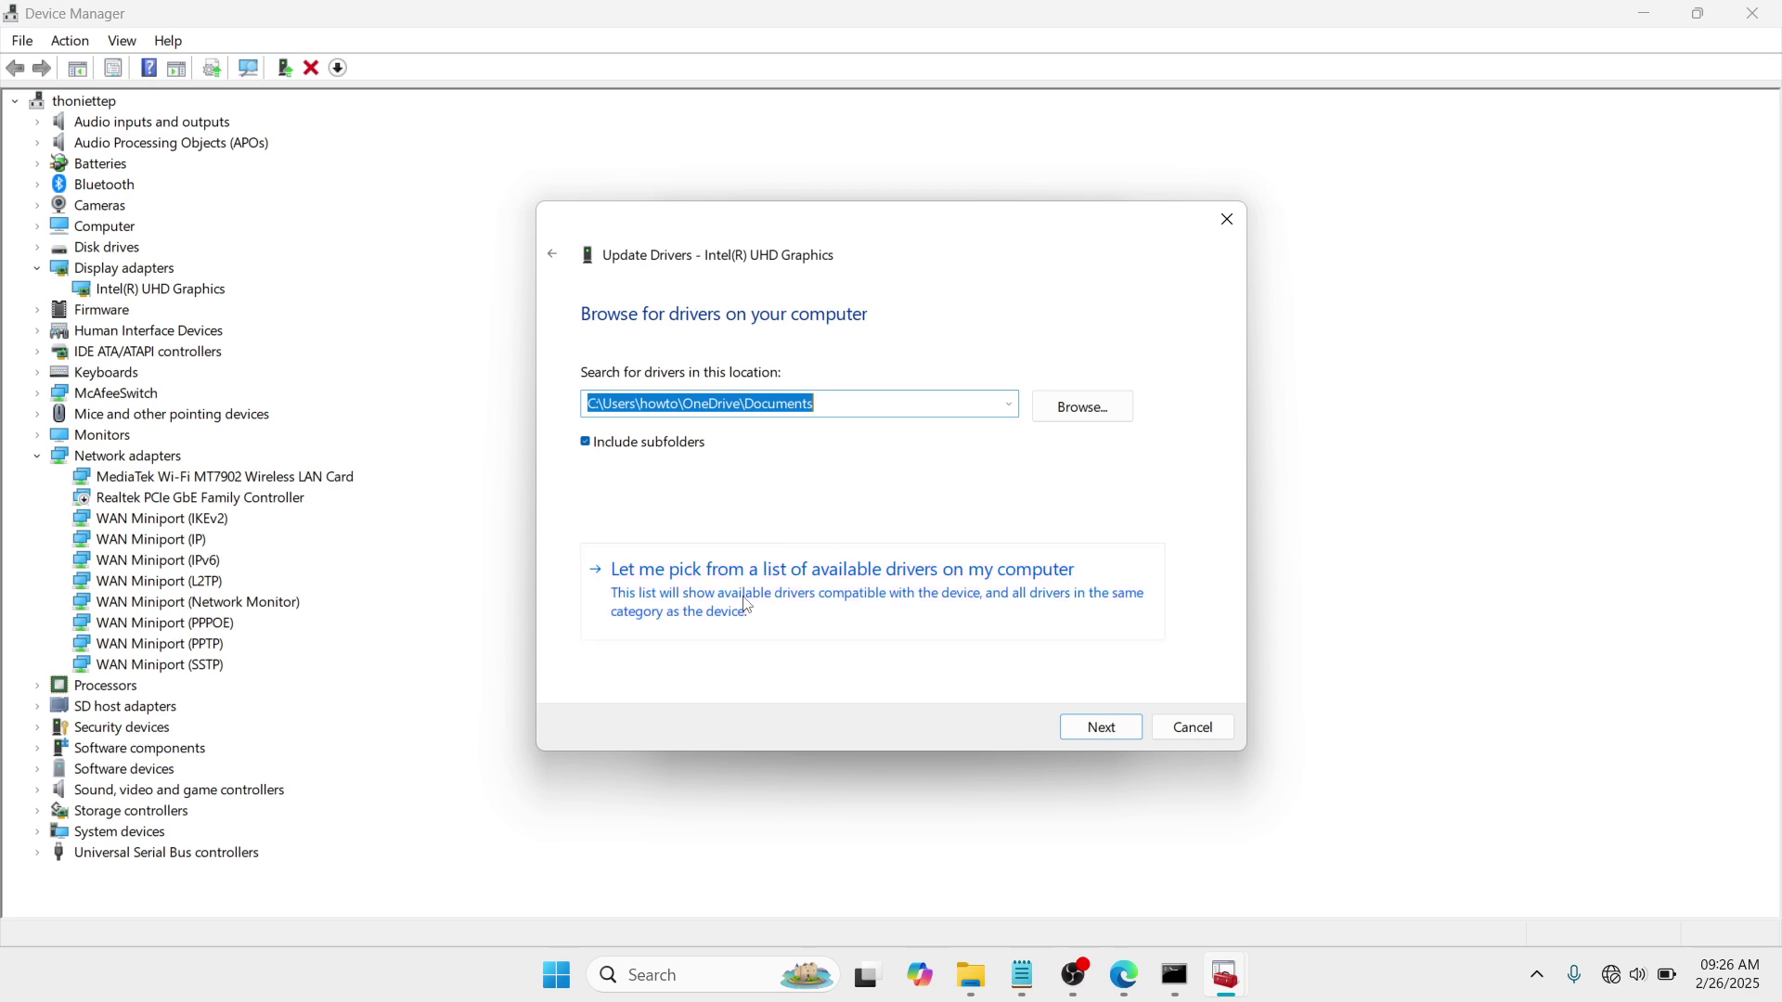
left_click(826, 610)
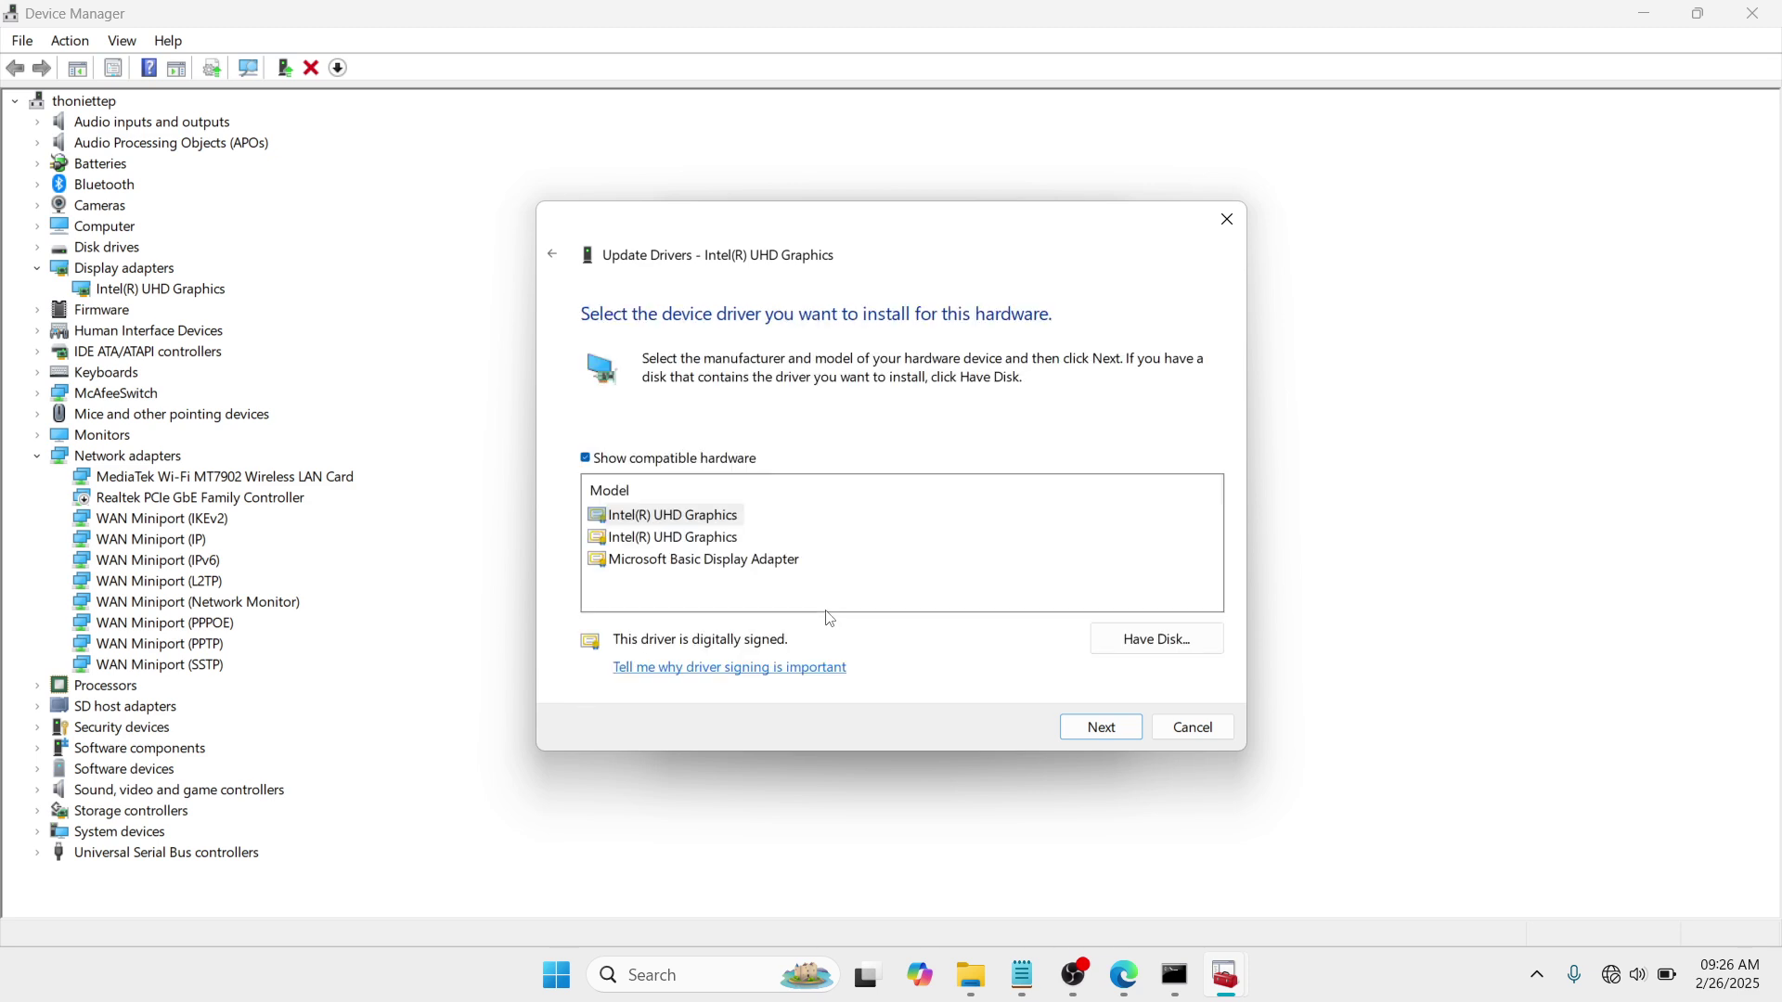
Step: Highlight each of the two Intel(R) UHD Graphics driver entries in turn, and close the update wizard without installing either
left_click(701, 518)
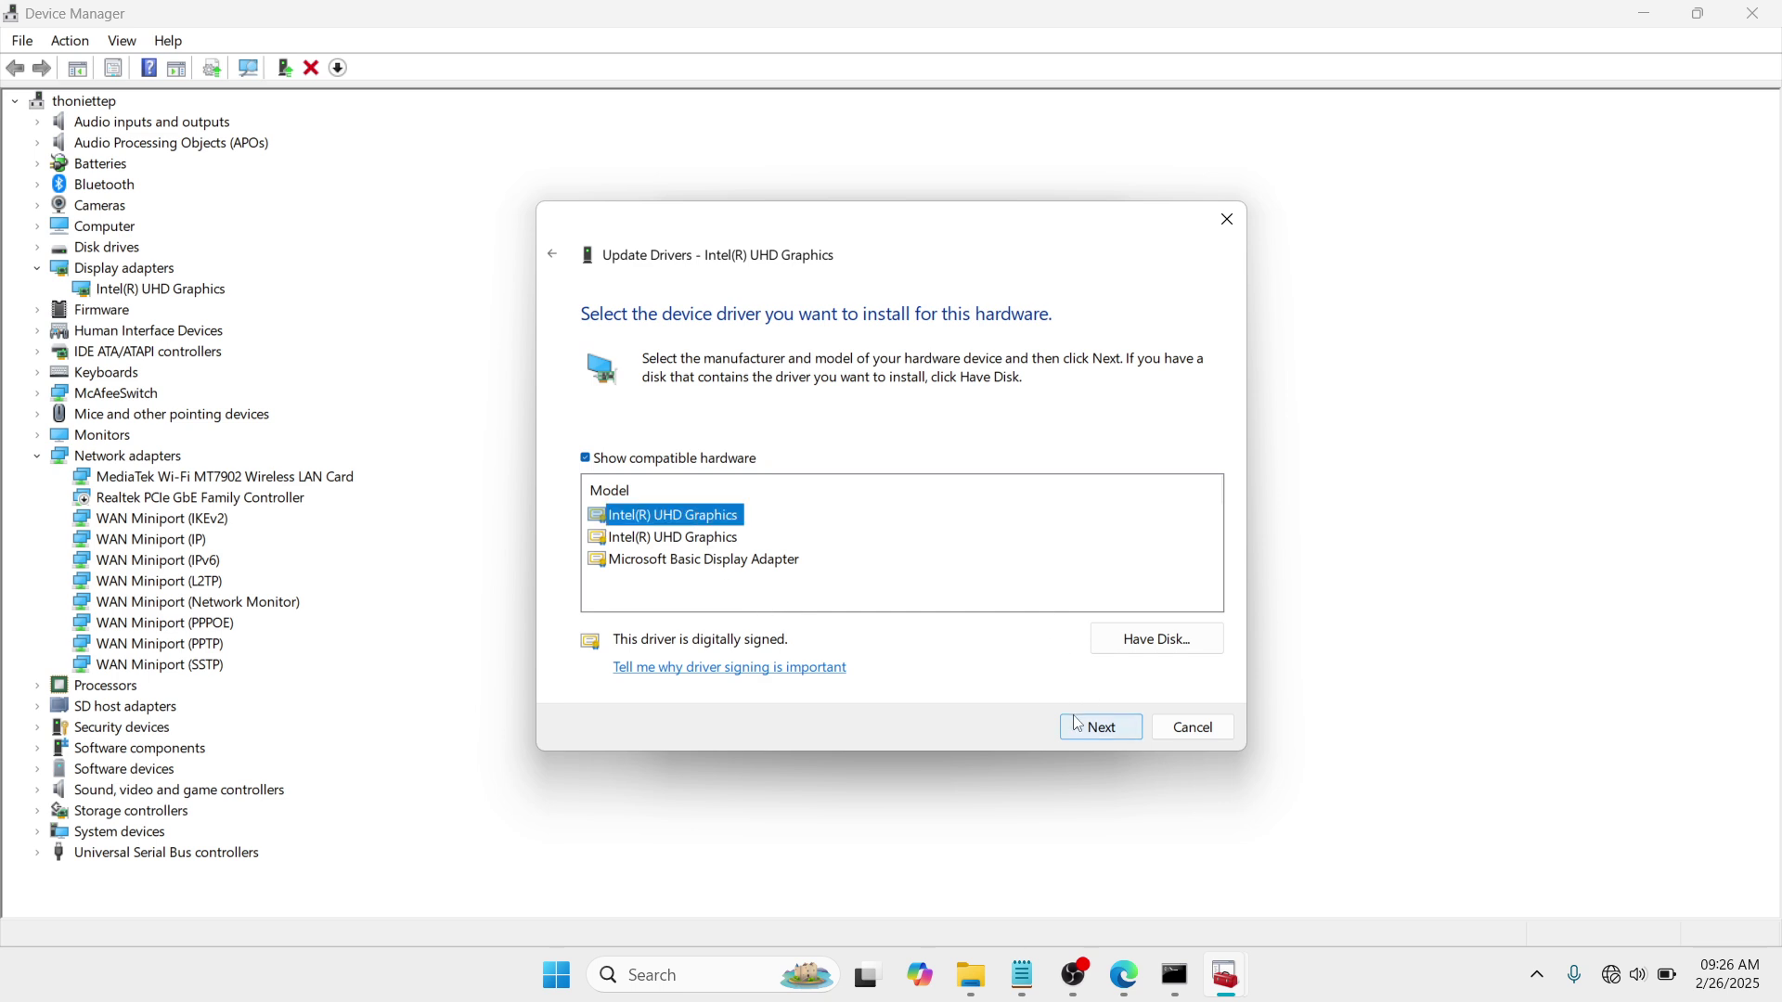
left_click(701, 541)
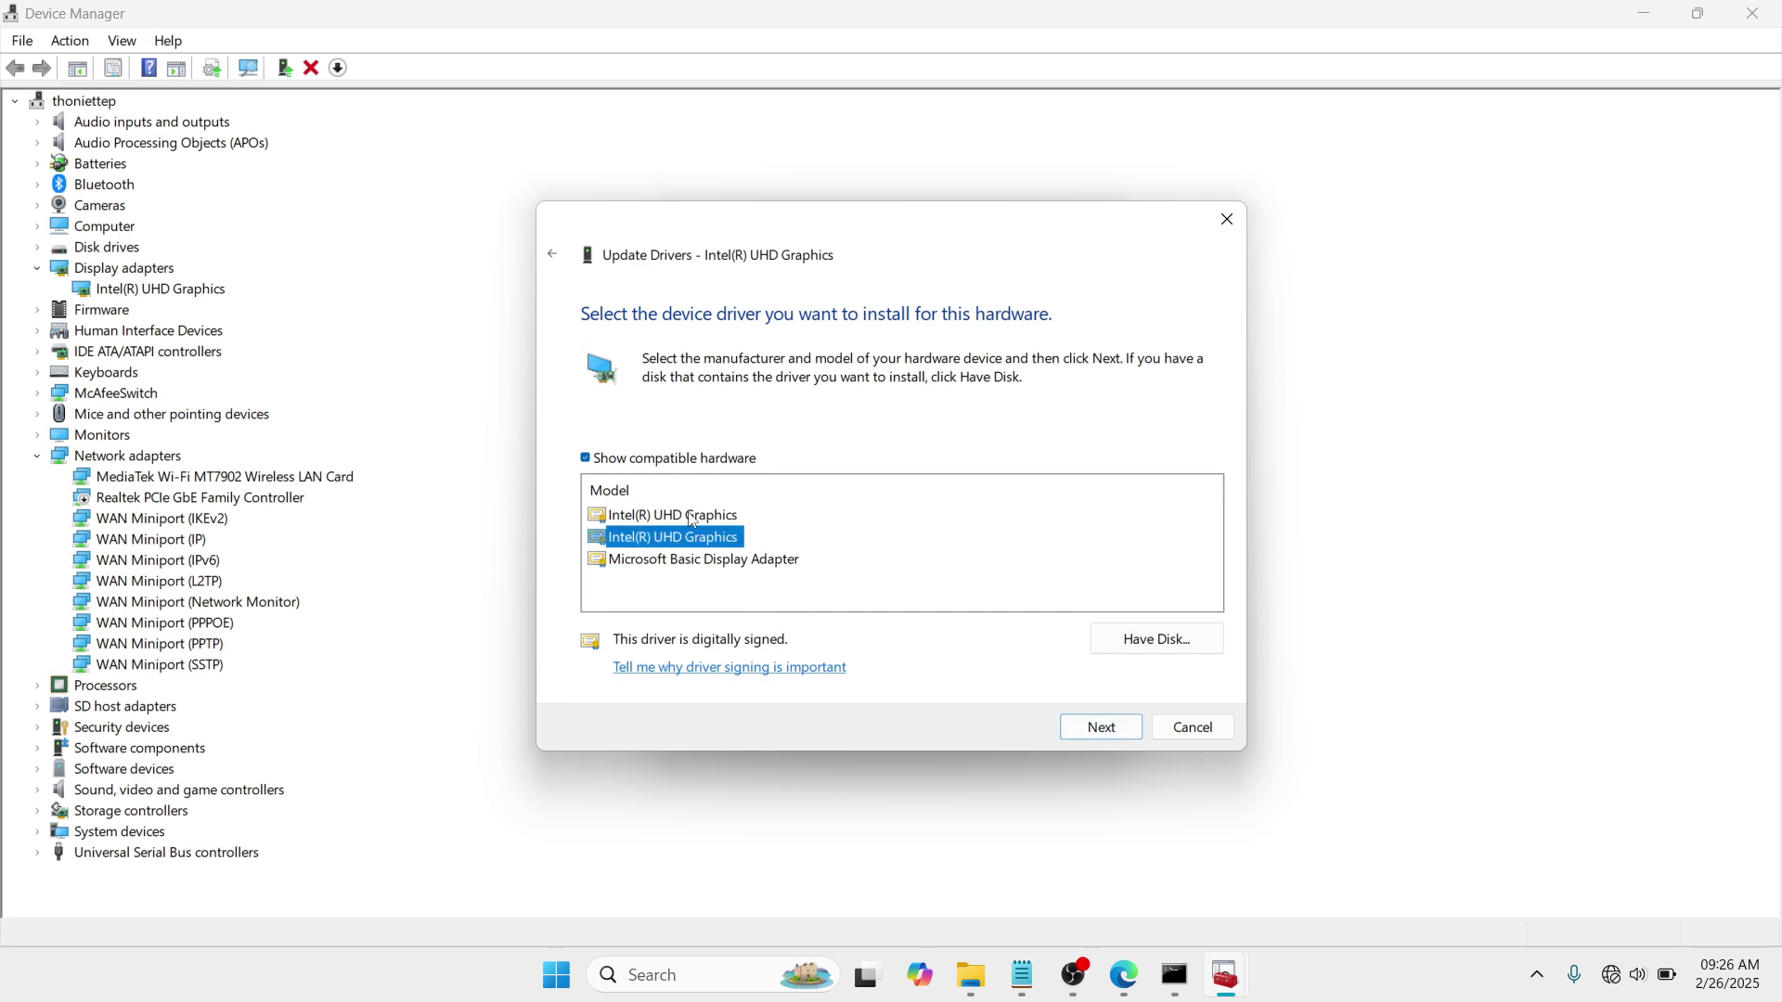
left_click(694, 518)
left_click(711, 539)
left_click(666, 520)
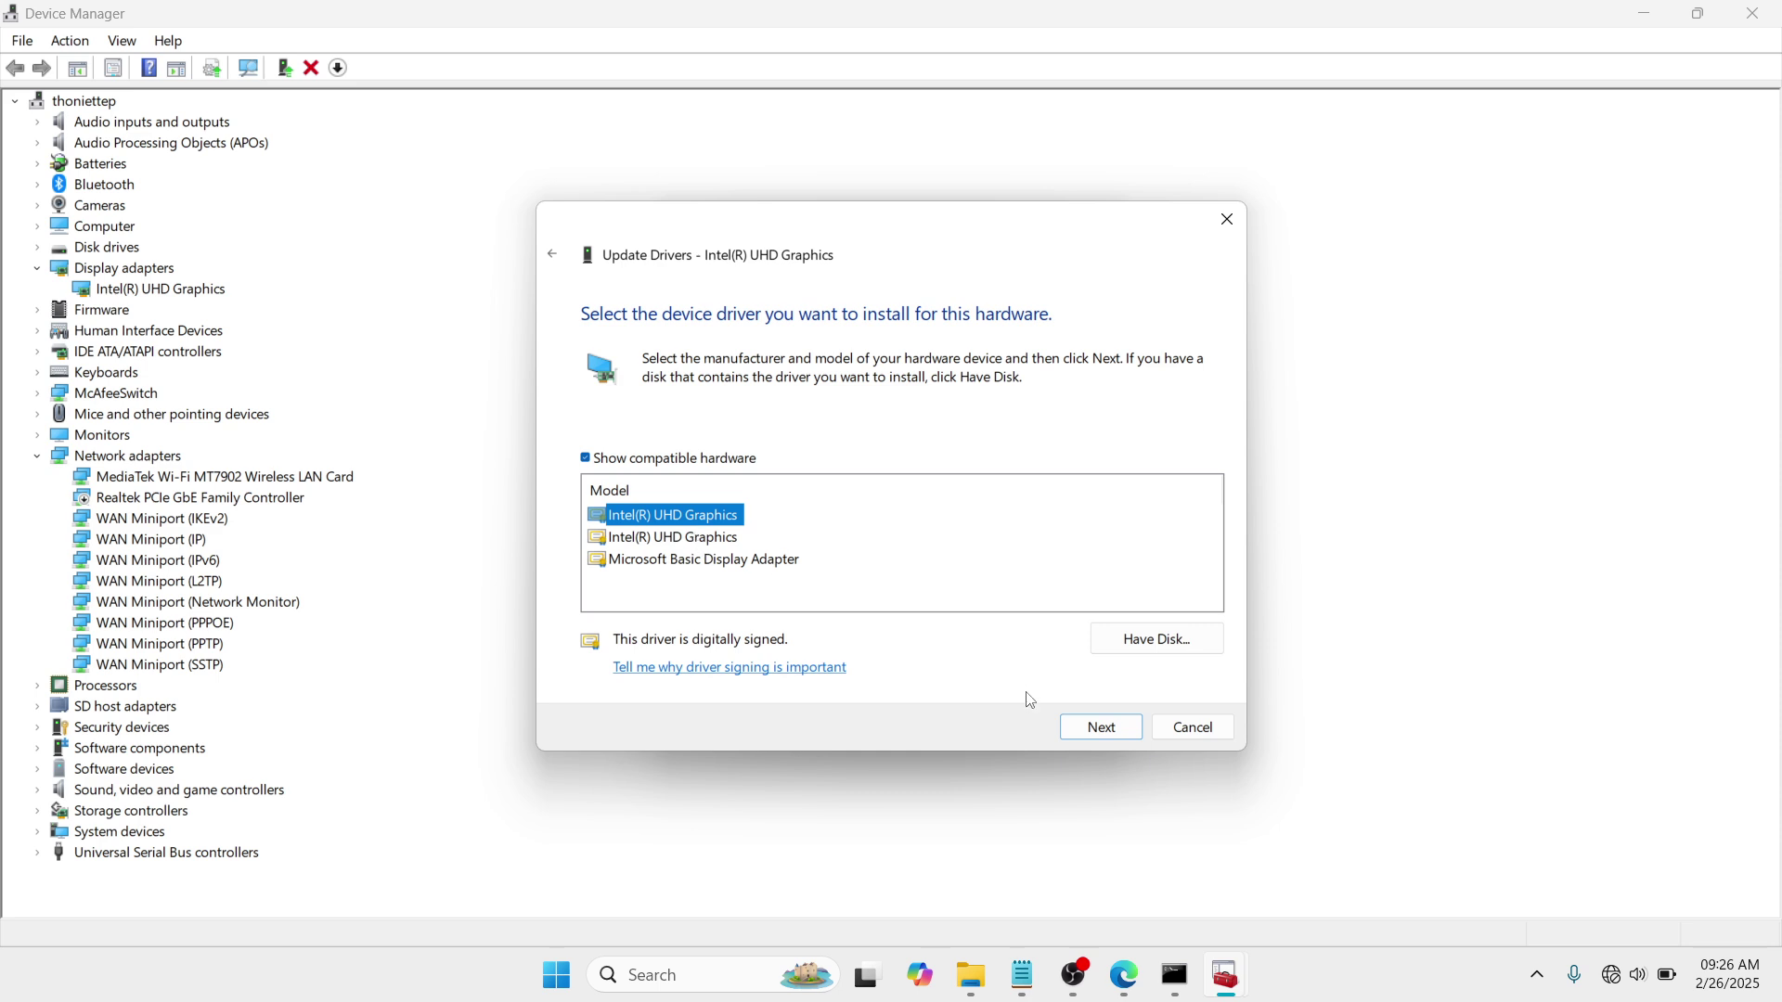
left_click(705, 539)
left_click(702, 518)
left_click(1234, 222)
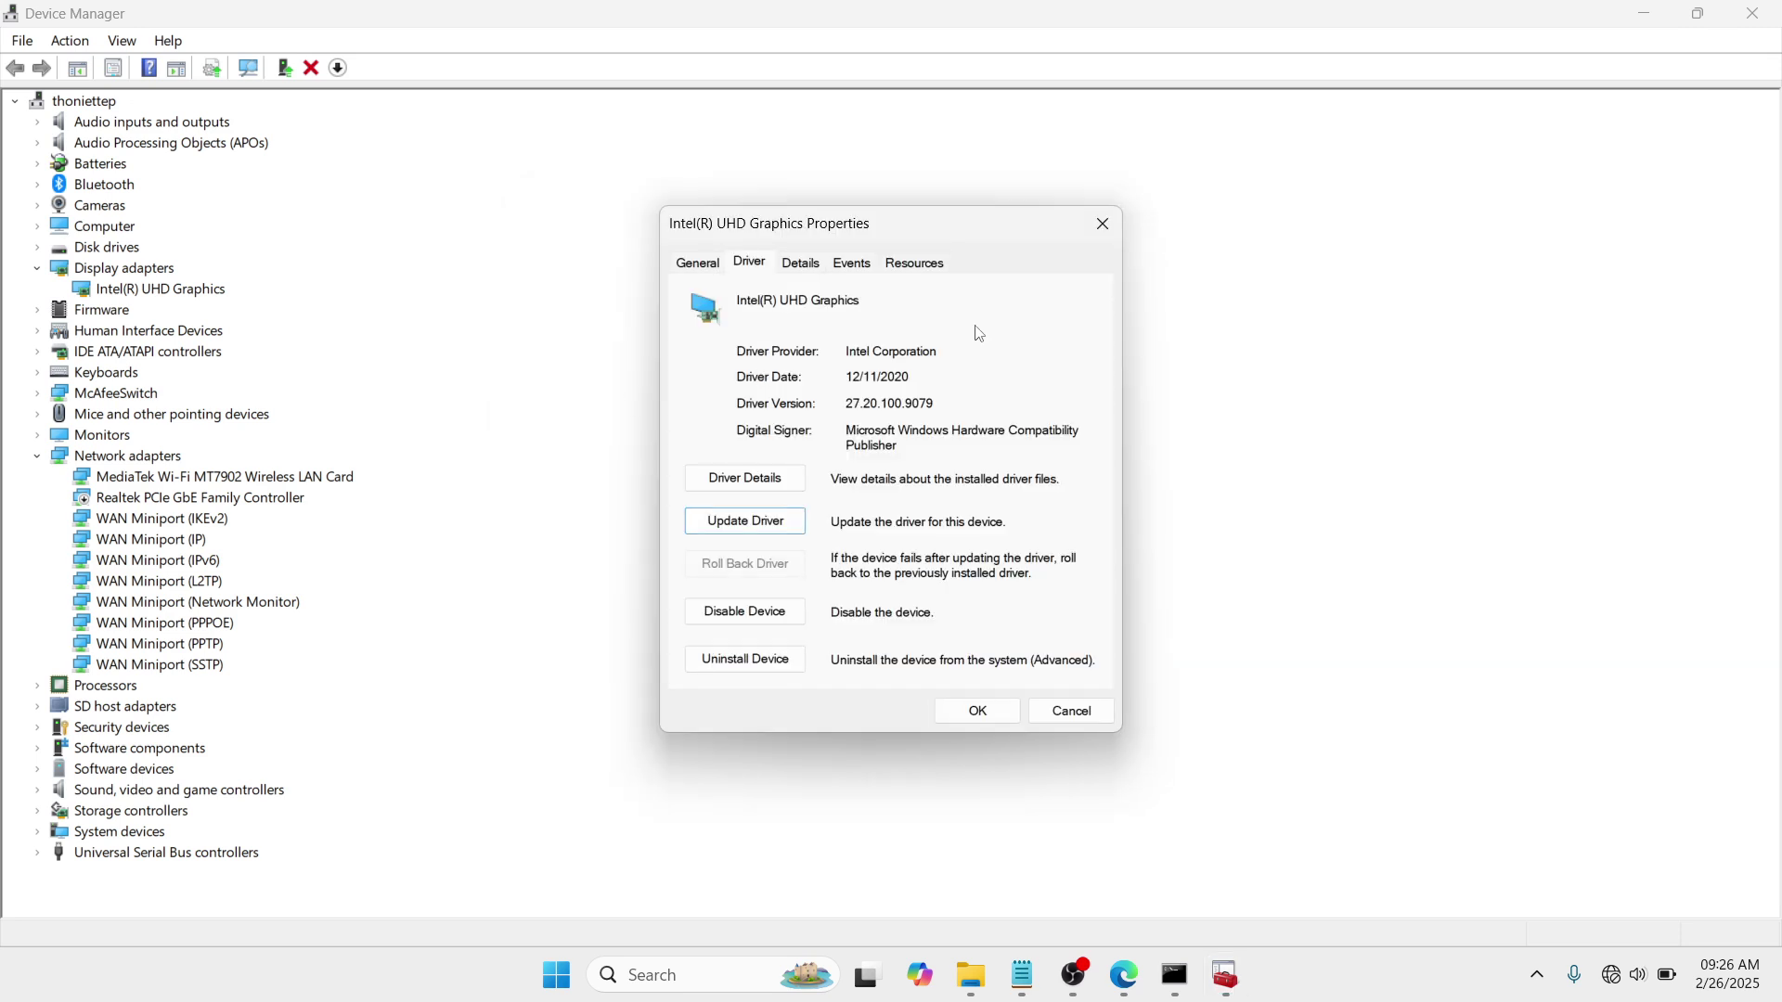
Step: Search automatically for an updated driver for the Intel(R) UHD Graphics adapter, and close the wizard, the adapter's properties and Device Manager
left_click(757, 522)
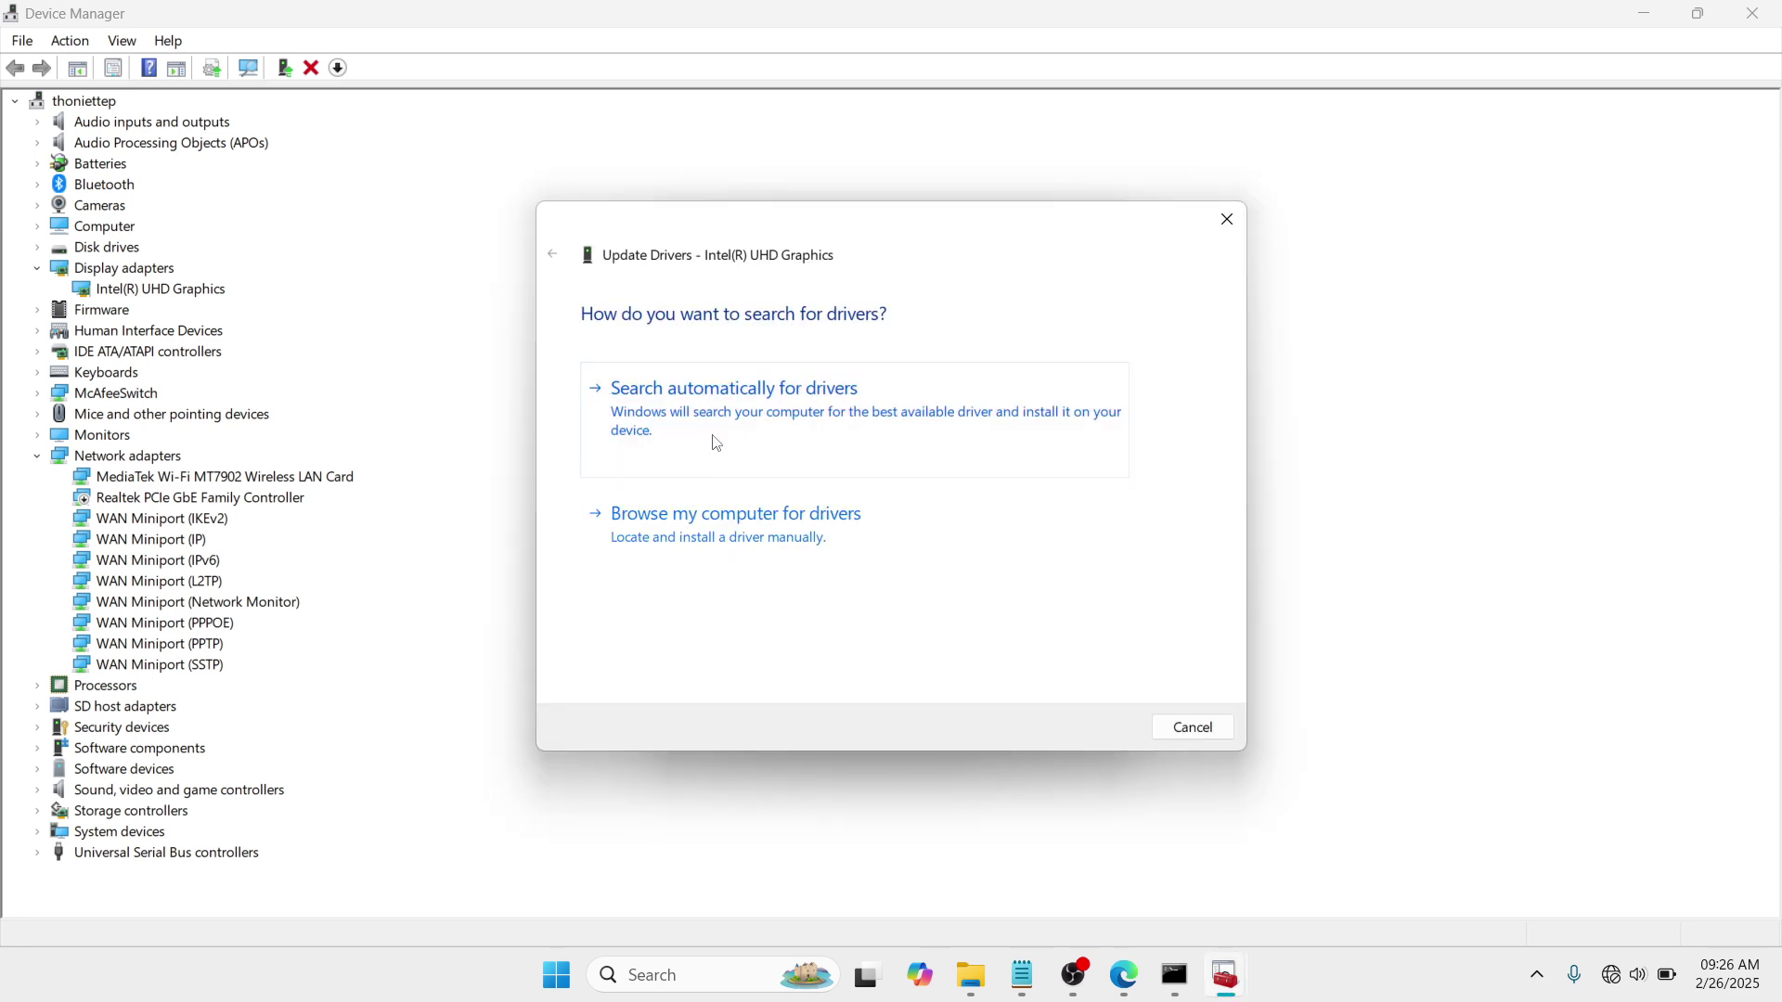
left_click(863, 459)
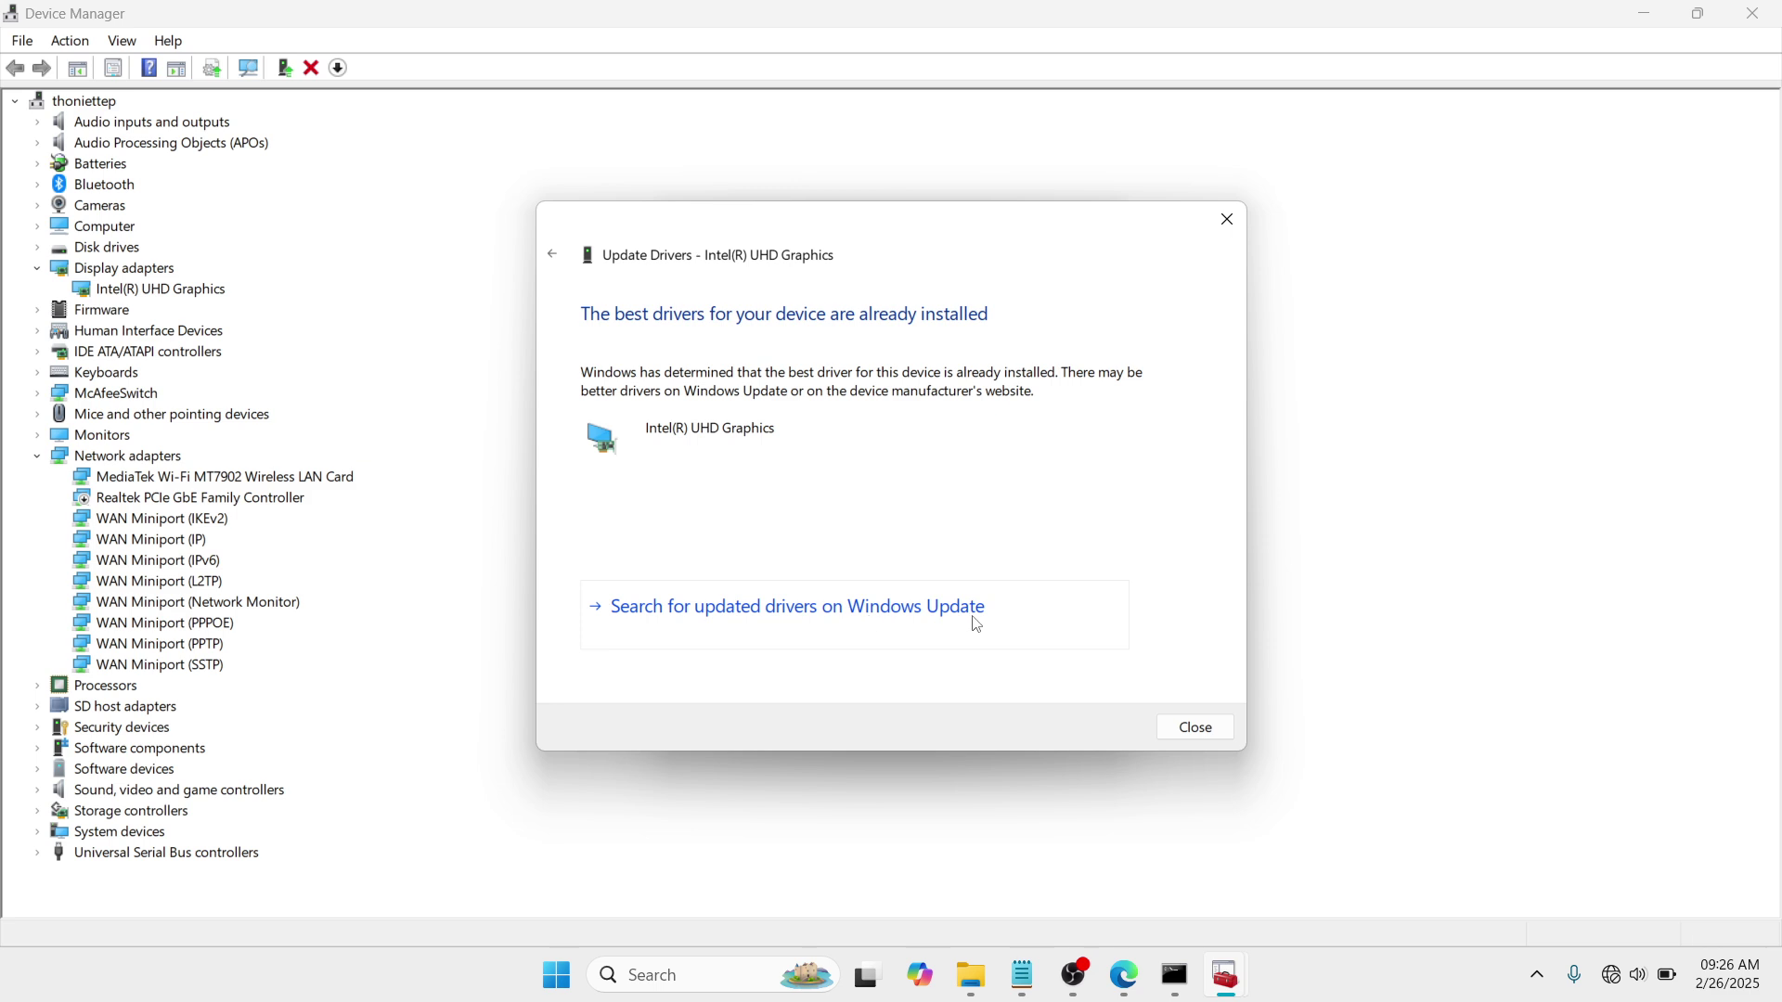
left_click(1228, 221)
left_click(1102, 225)
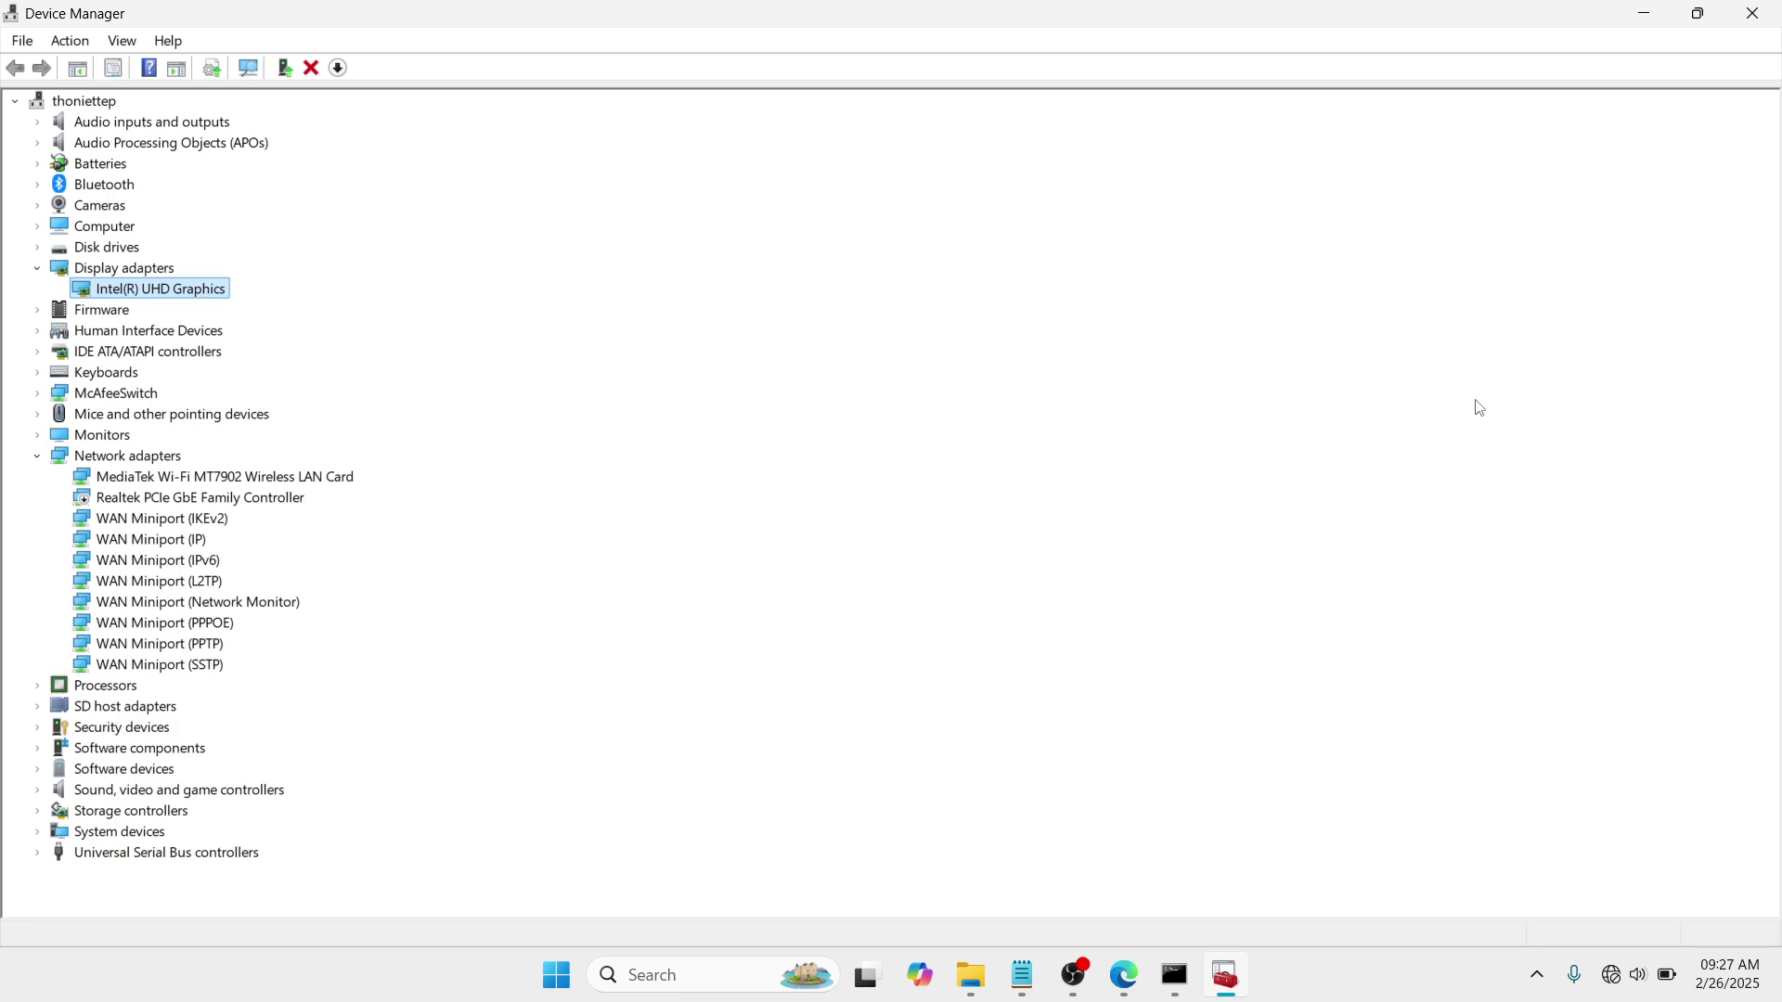
left_click(1754, 13)
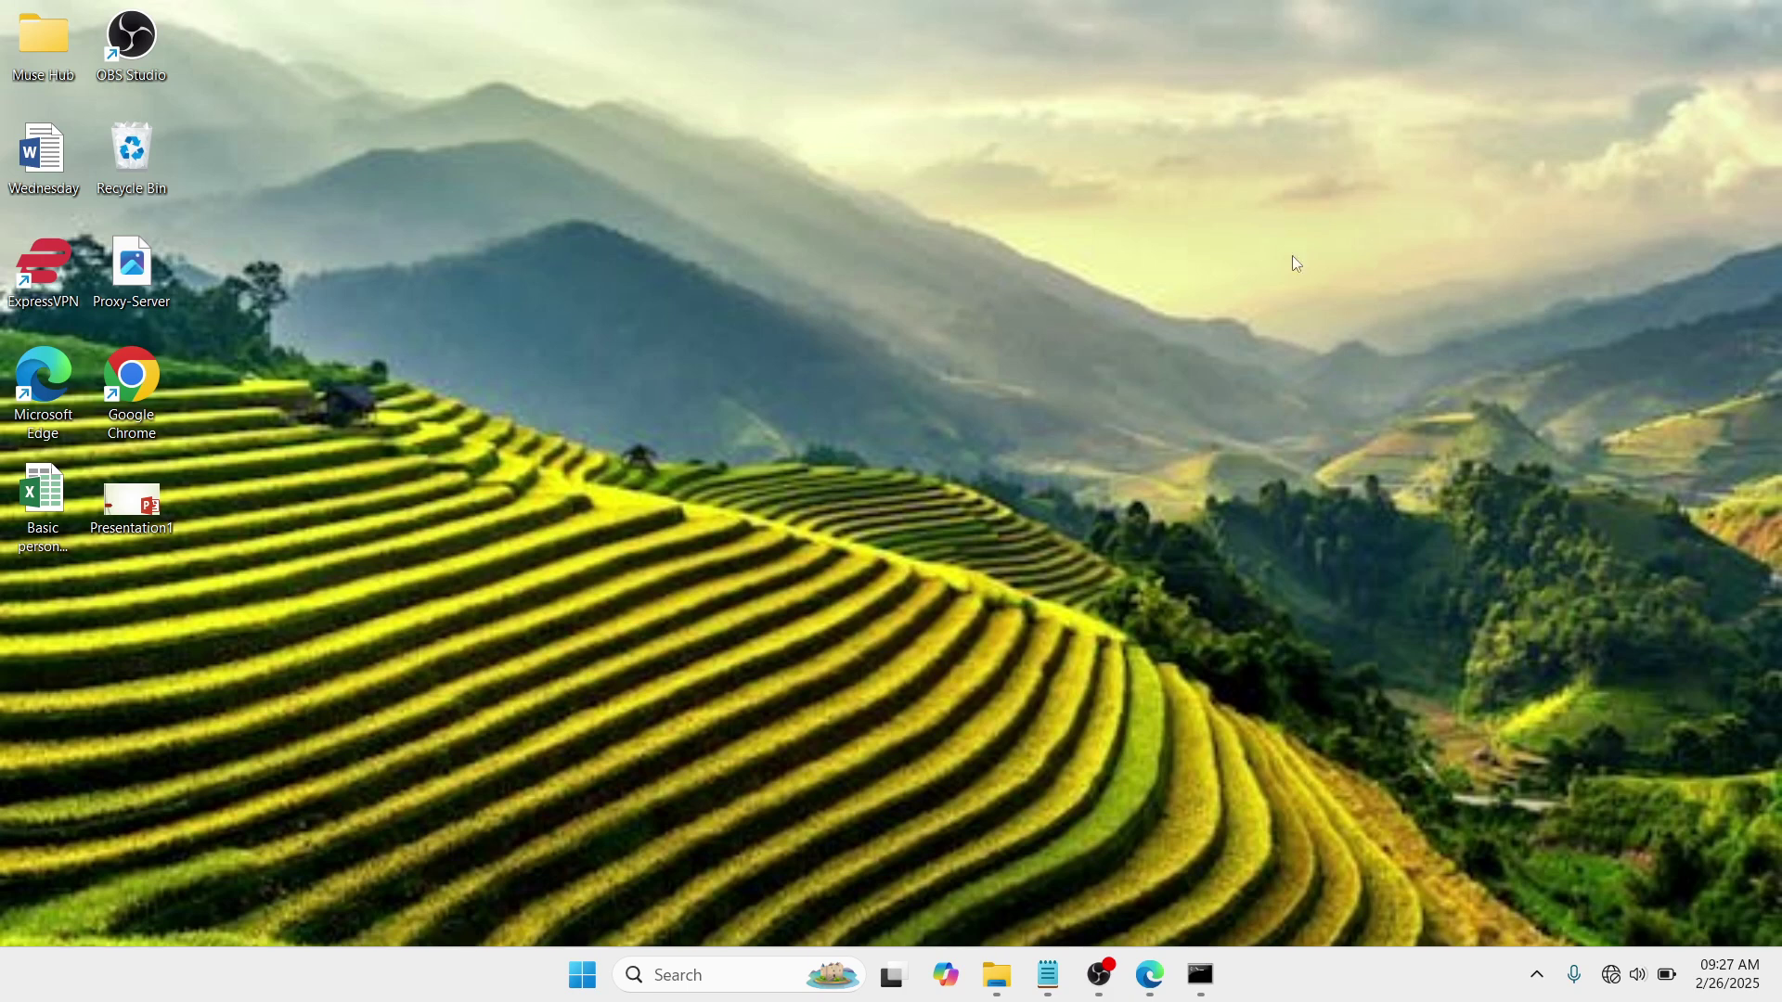